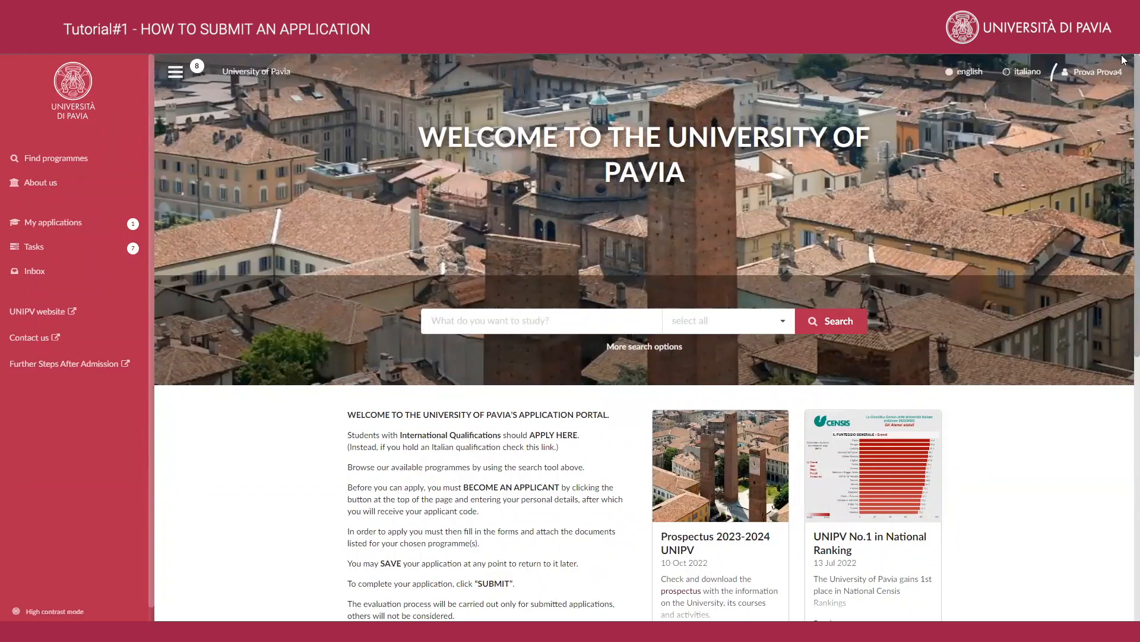
Open the account's profile page to review its basic data, contact details and security settings.
click(1083, 72)
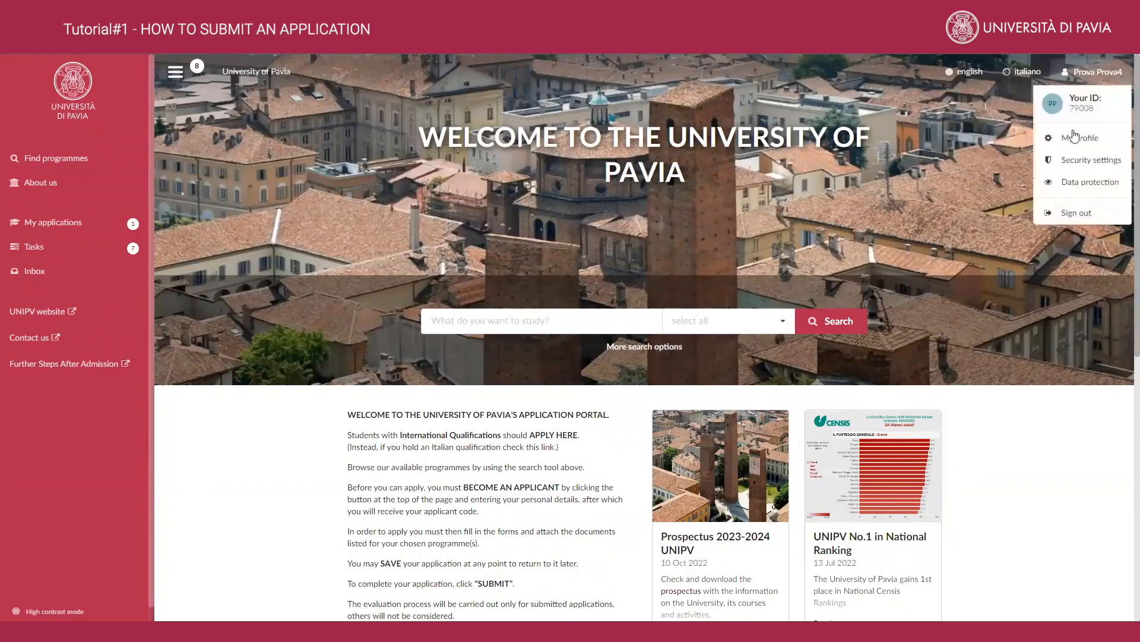
click(1074, 123)
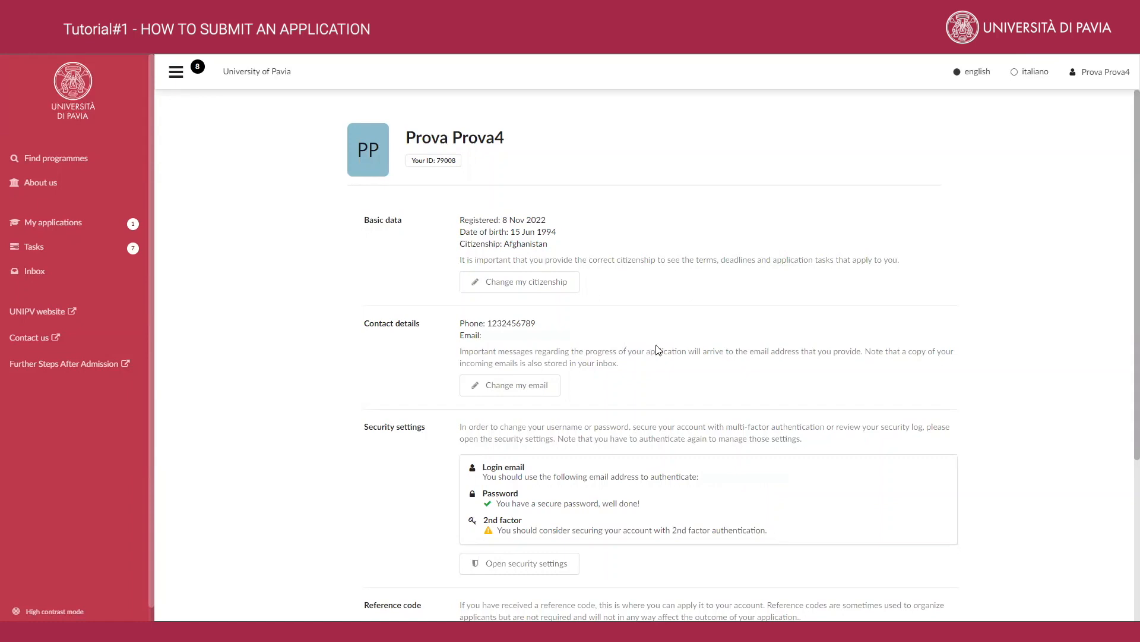
Open the draft application for Laurea Triennale in Bioingegneria for editing and go to its Profile section.
click(53, 222)
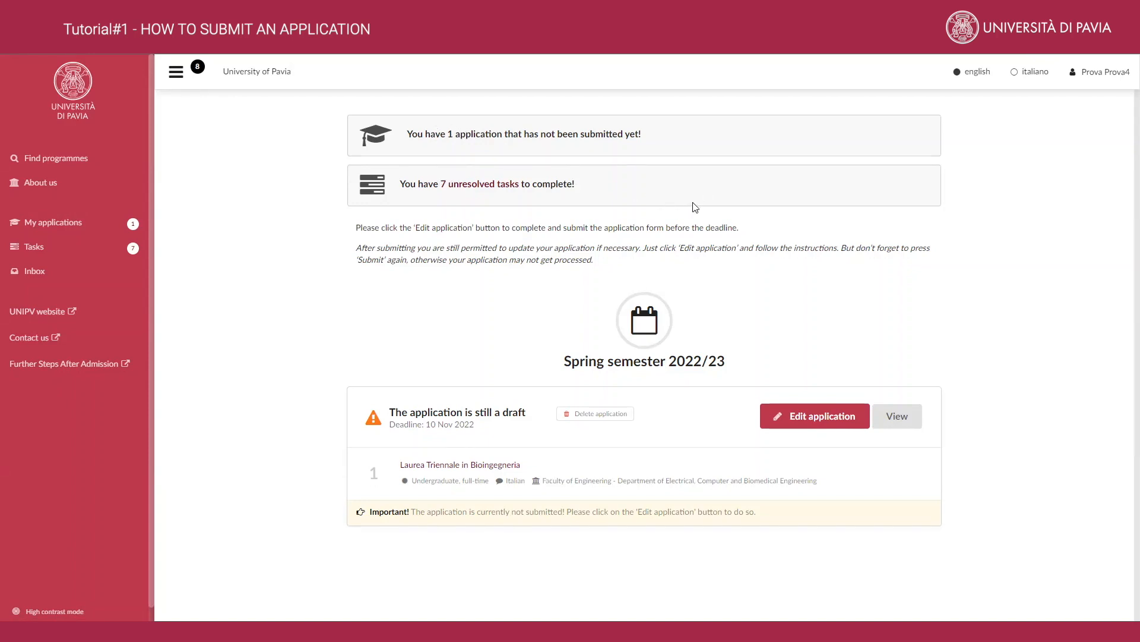
click(819, 419)
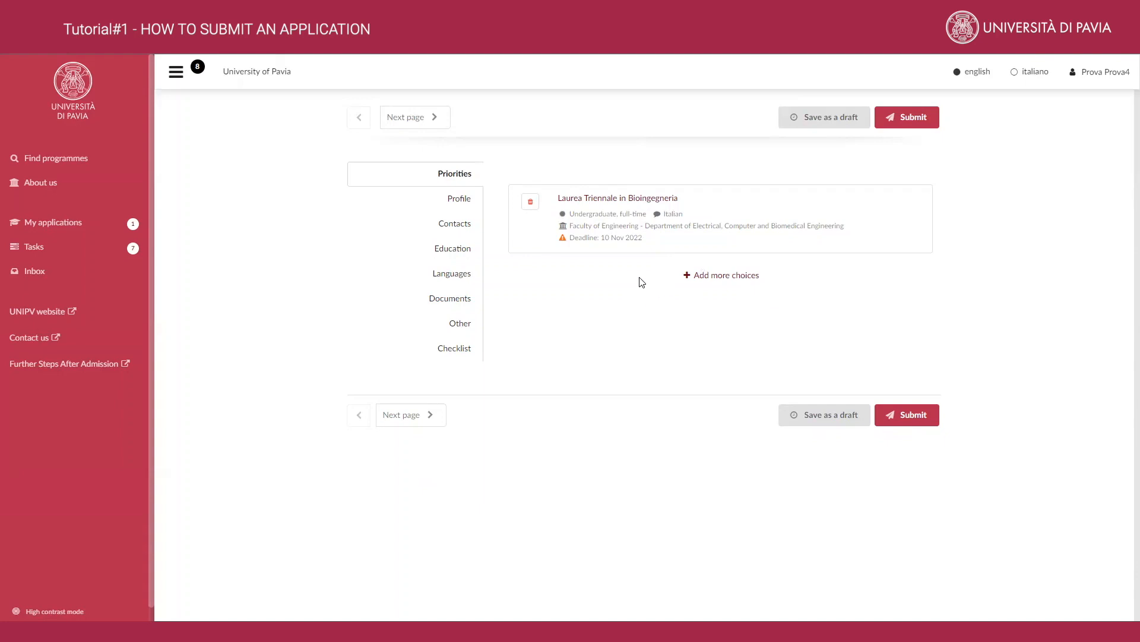
click(460, 202)
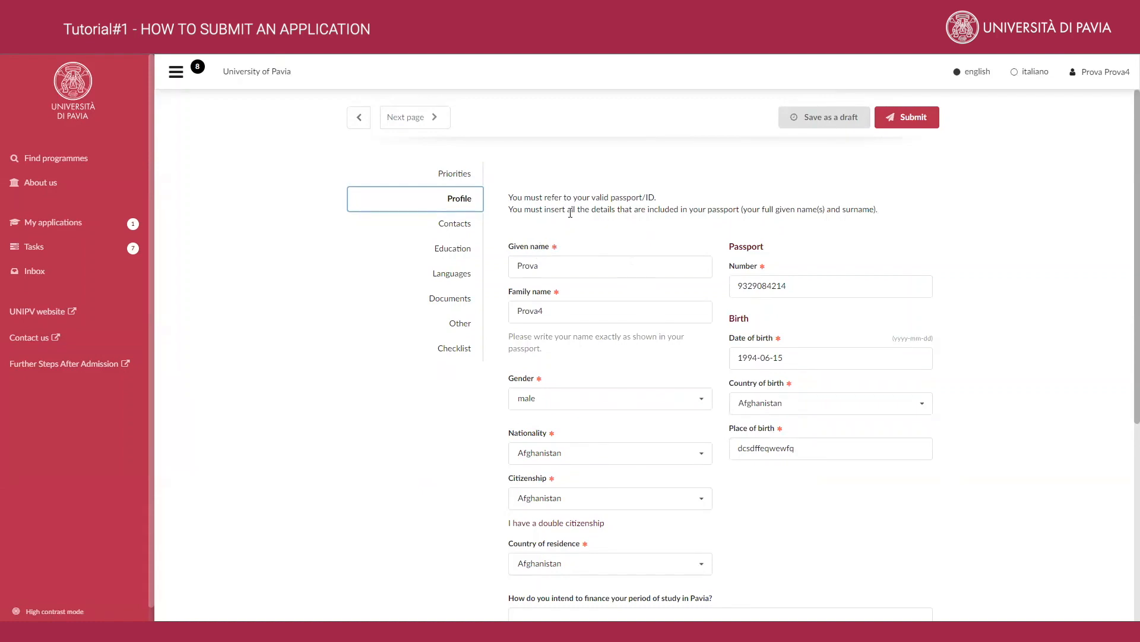
Clear the applicant's given name in the Profile section and save the application as a draft.
click(562, 265)
key(ctrl+a)
key(BackSpace)
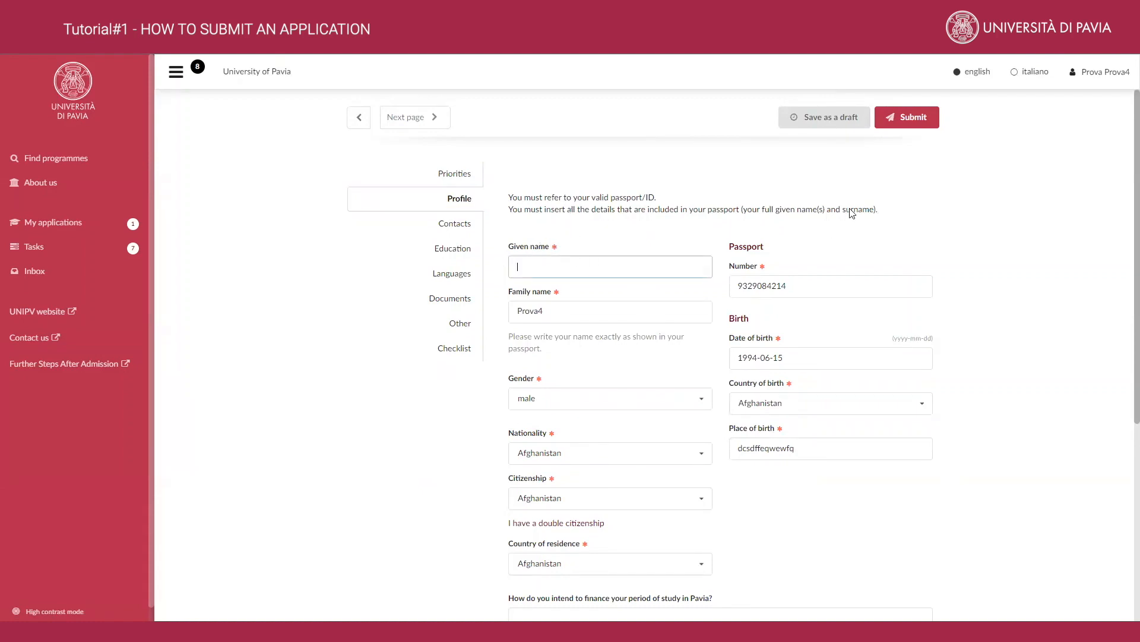
click(827, 121)
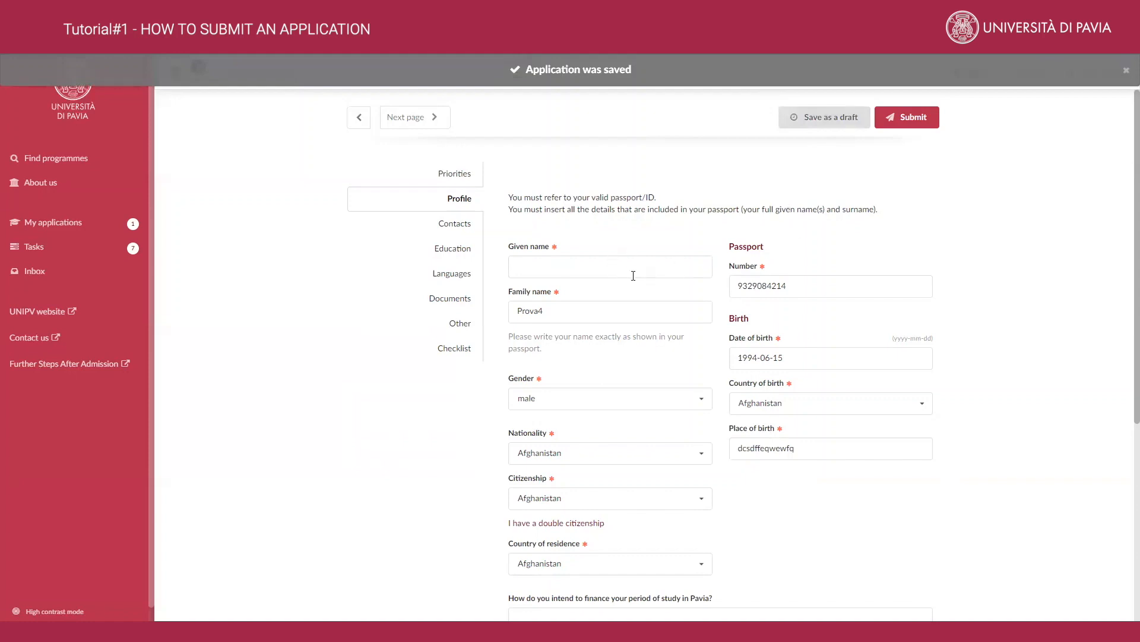
Enter the applicant's given name in the Profile section and save the application as a draft.
scroll(636, 285, down, 4)
scroll(649, 301, up, 4)
click(587, 268)
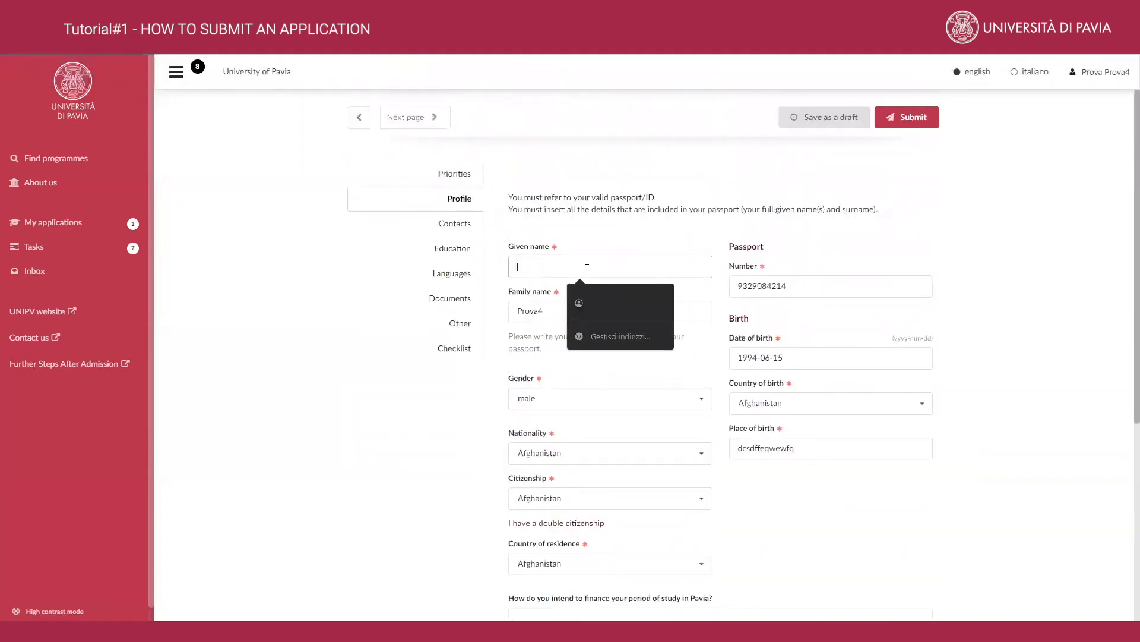
text(prova)
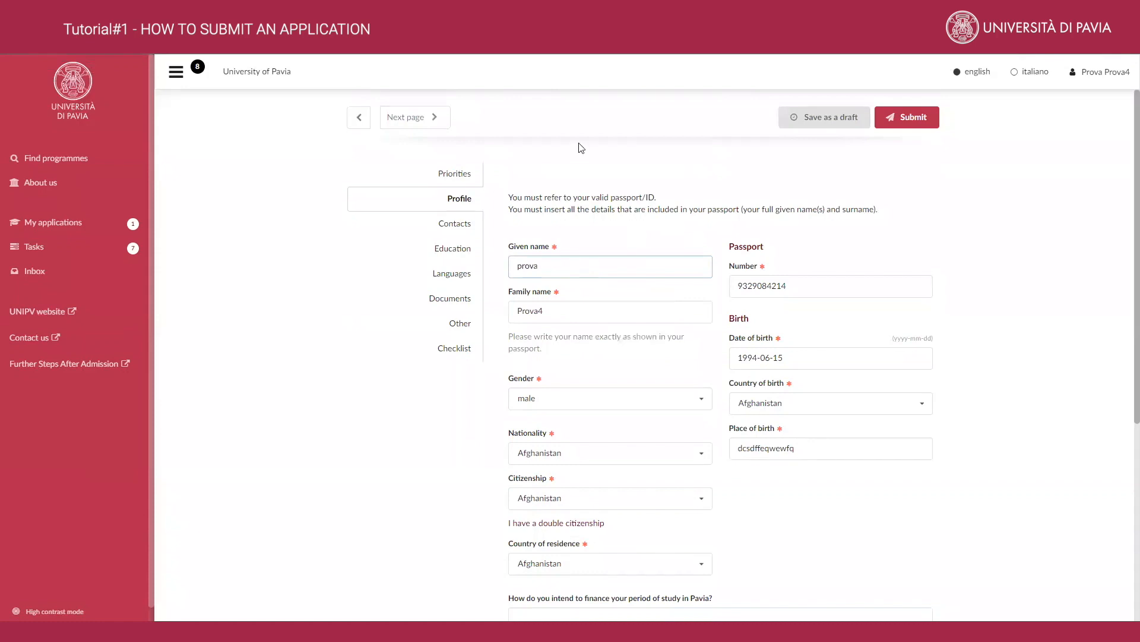
click(828, 118)
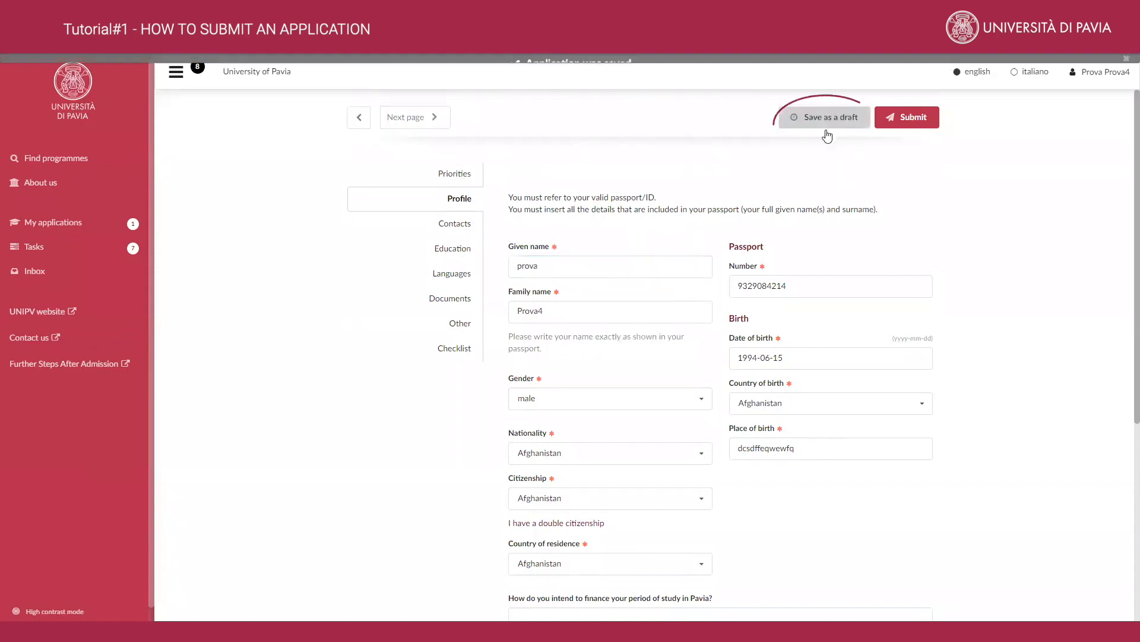
Clear both the family name and the given name in the Profile section and save the draft.
click(440, 229)
click(454, 200)
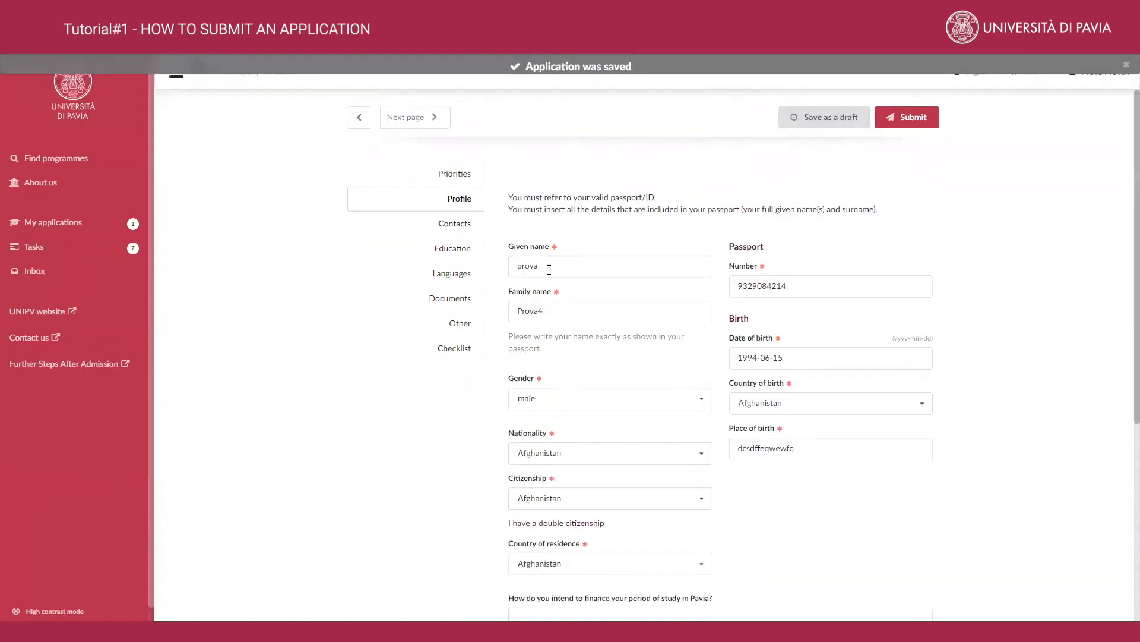
key(Tab)
key(BackSpace)
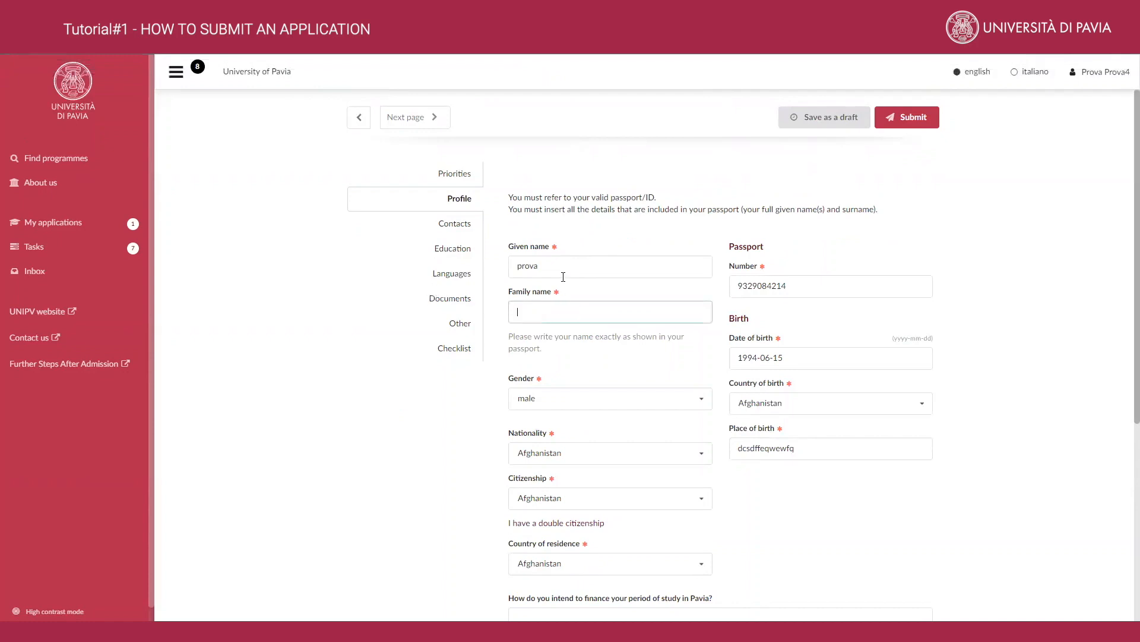
key(shift+Tab)
key(BackSpace)
click(808, 118)
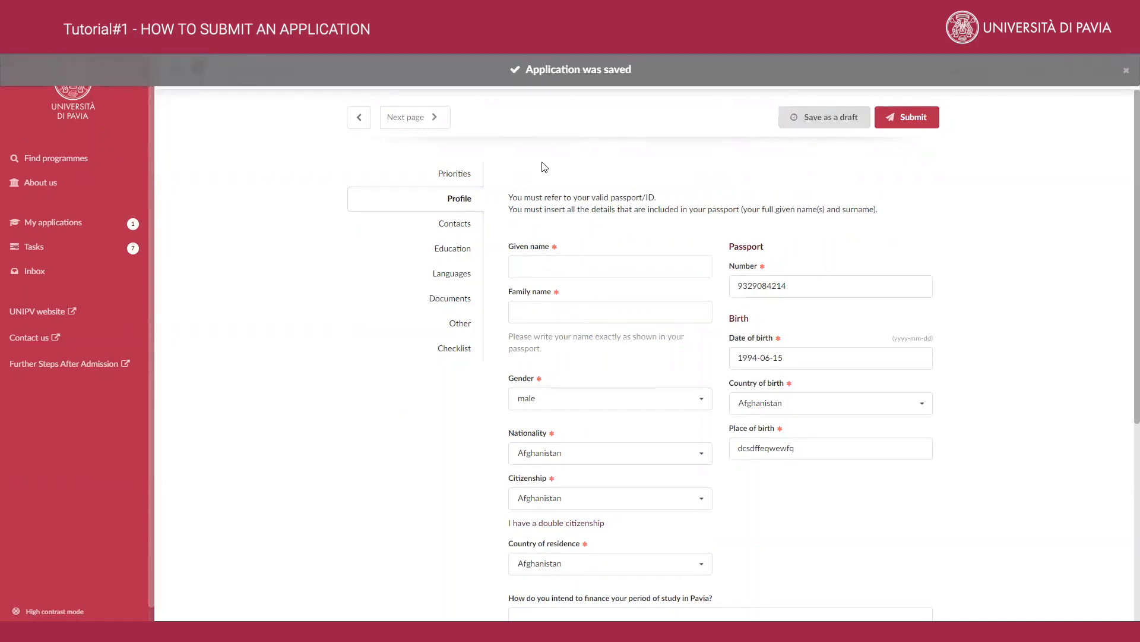
Review the application's Contacts section and the deadline of the chosen programme under Priorities.
click(450, 228)
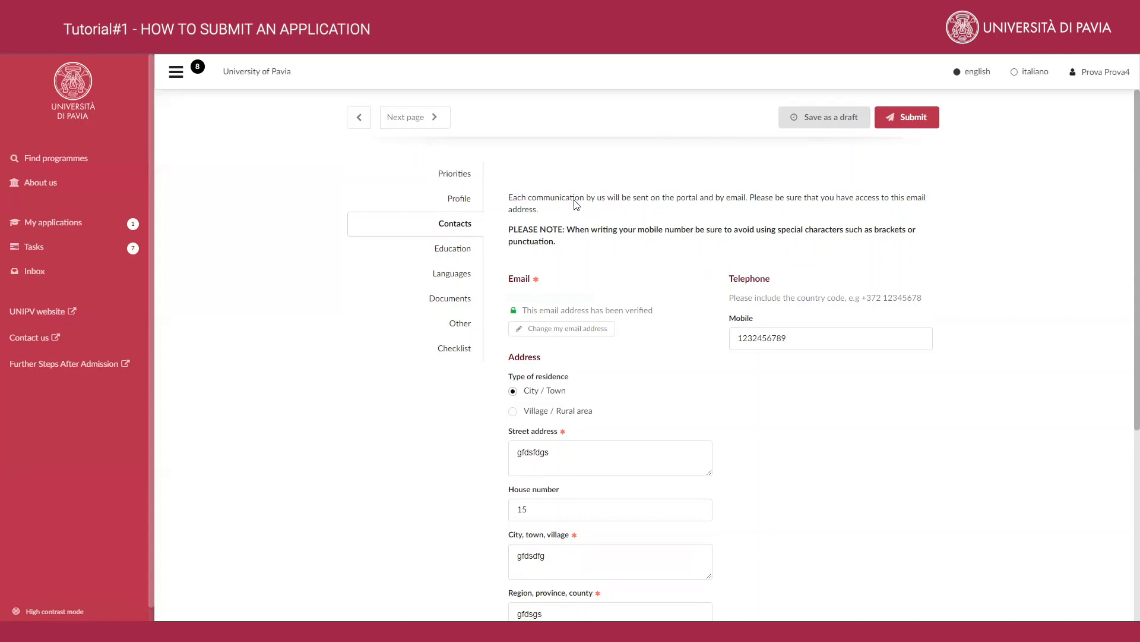
click(466, 176)
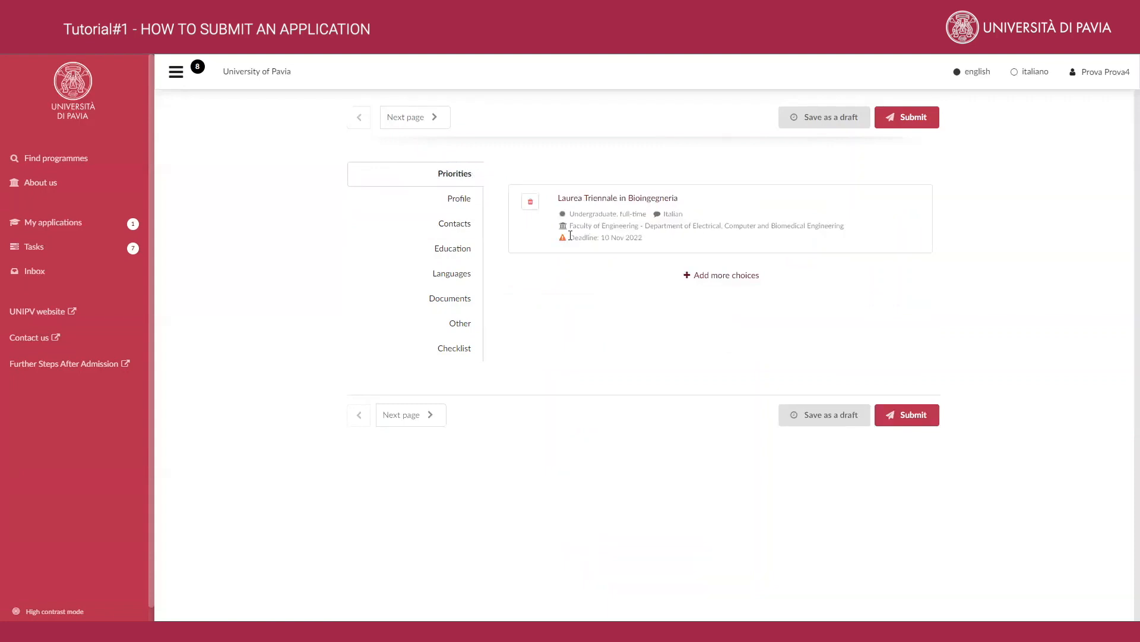
drag(569, 237, 651, 243)
click(653, 242)
Review the application's Education section, from the secondary education details through the mark system, final mark and school website.
click(463, 252)
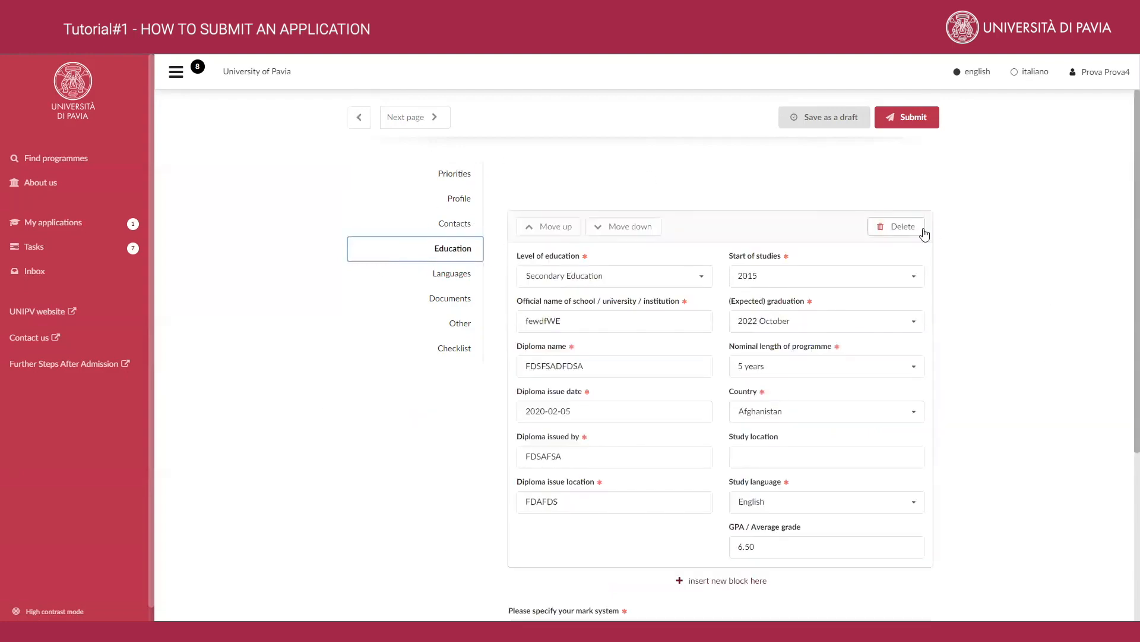
scroll(962, 260, down, 1)
scroll(963, 267, down, 2)
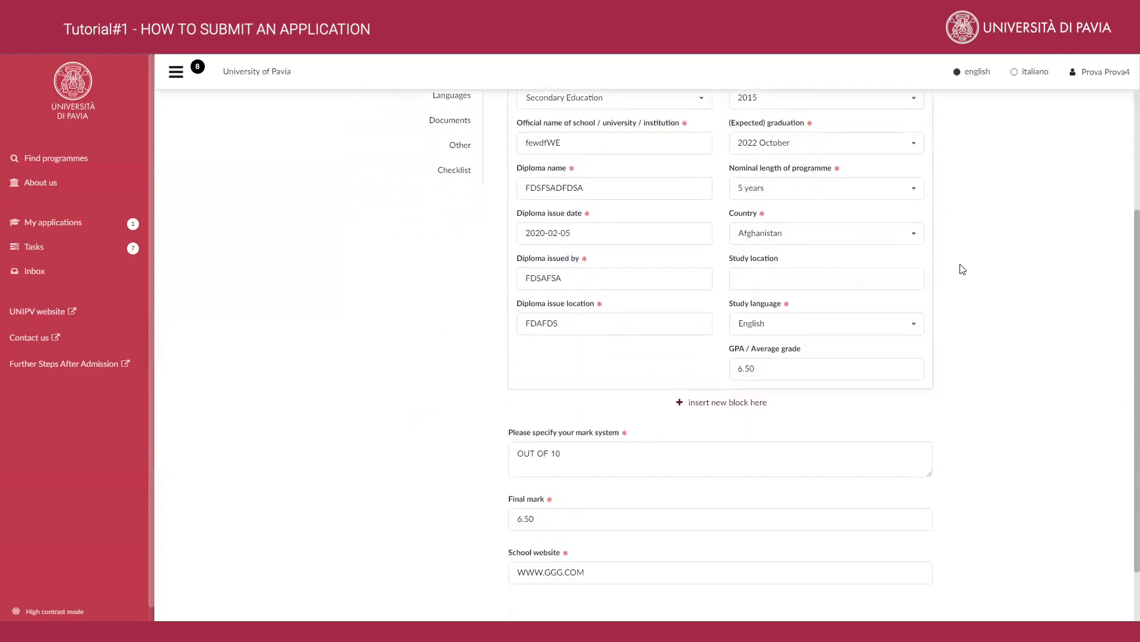
scroll(963, 268, up, 3)
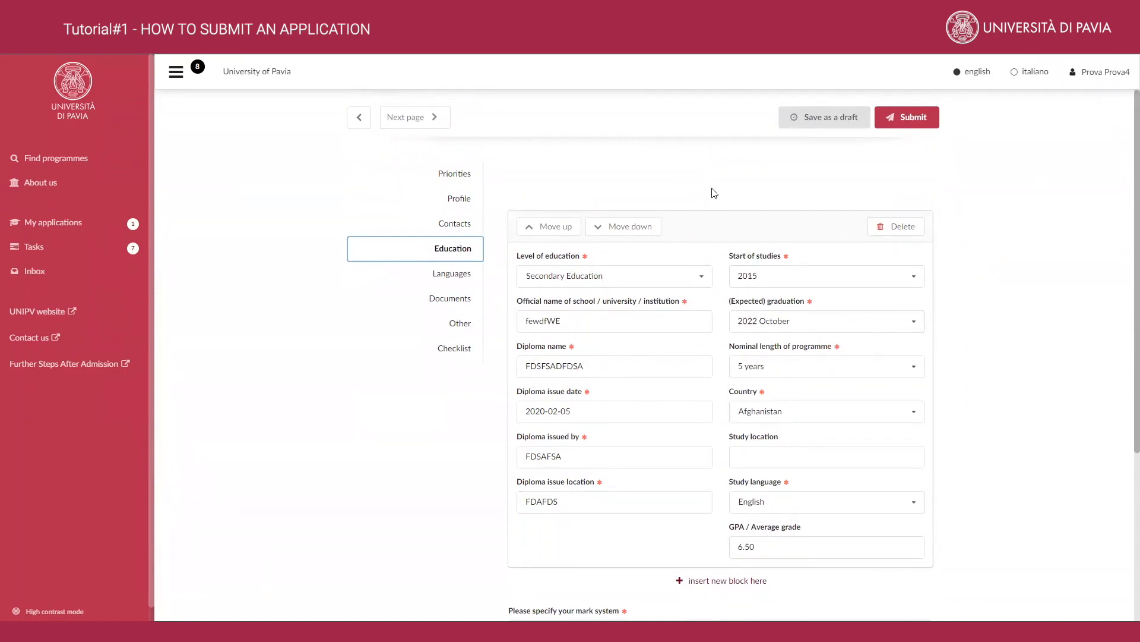
Insert a new education block below the secondary education one and set its level of education to Bachelor of Science.
scroll(712, 192, down, 1)
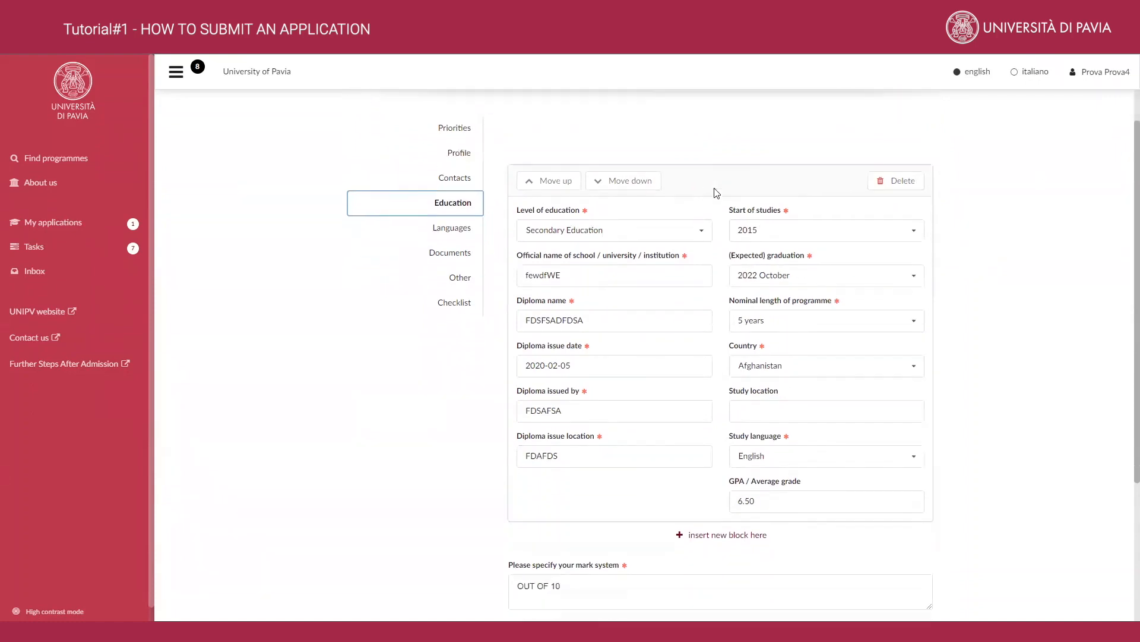
click(712, 527)
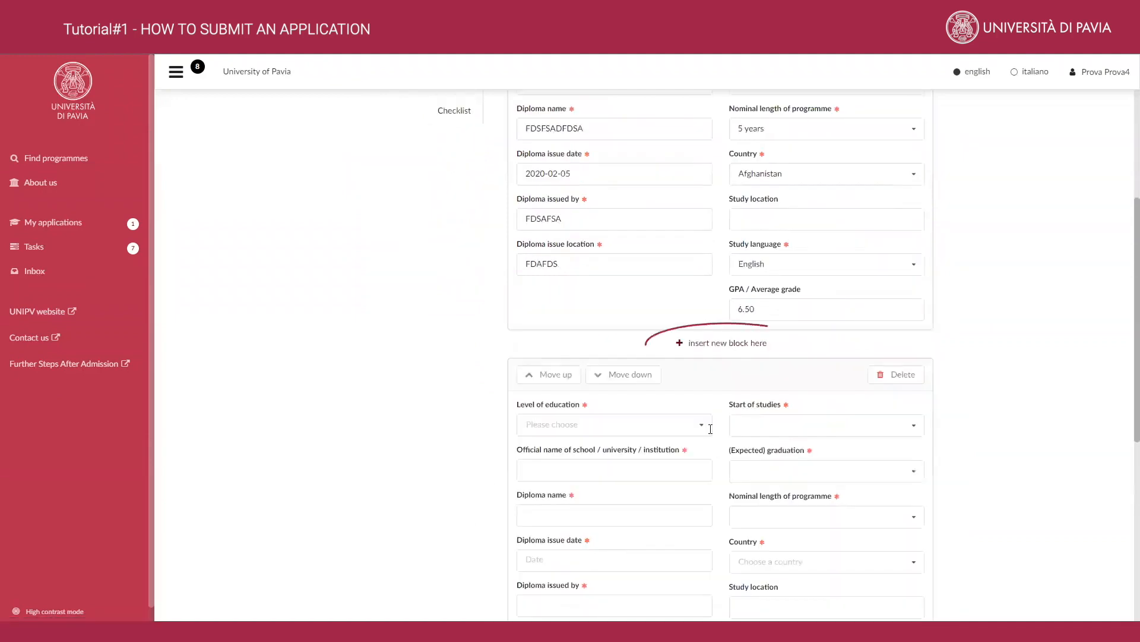
click(709, 426)
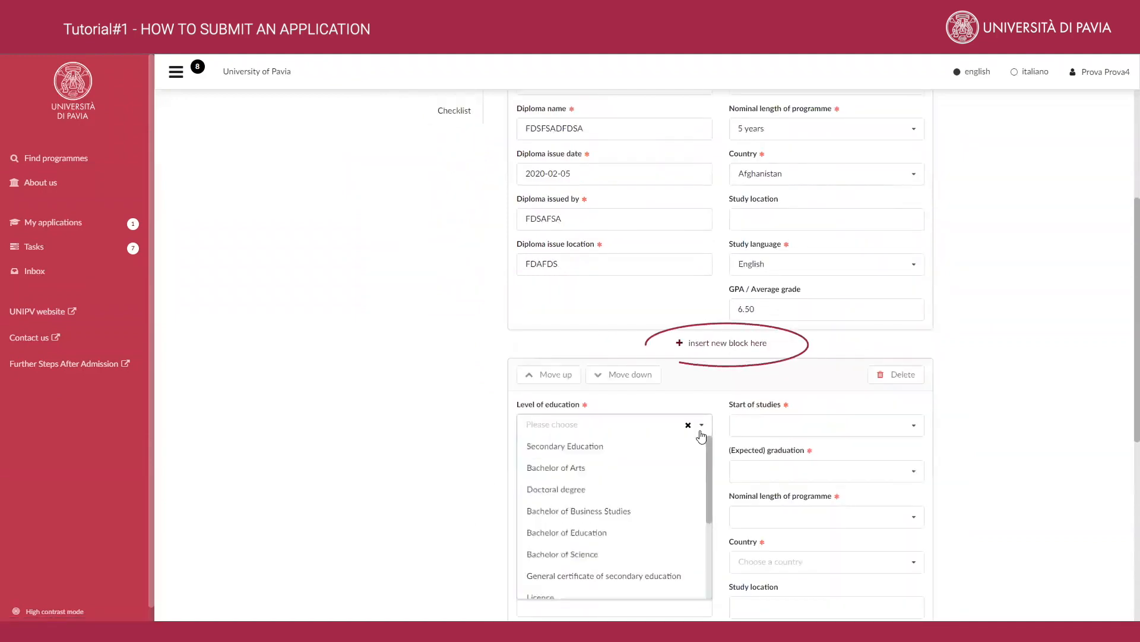
click(612, 557)
In the new education block, enter "fdsfdsfd" as the institution's official name and "fdsffds" as the diploma name.
scroll(1000, 445, down, 3)
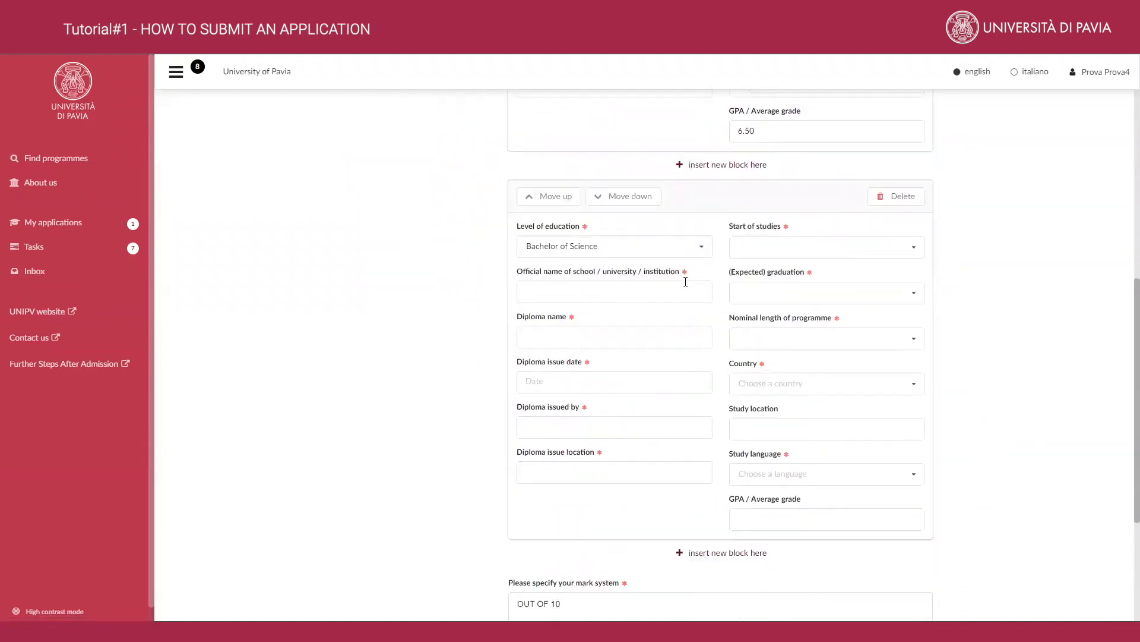
click(561, 287)
text(fdsfdsfd)
click(591, 343)
text(fdsfdsf)
Set the diploma issue date of the new education block to 2024-06-12.
click(586, 382)
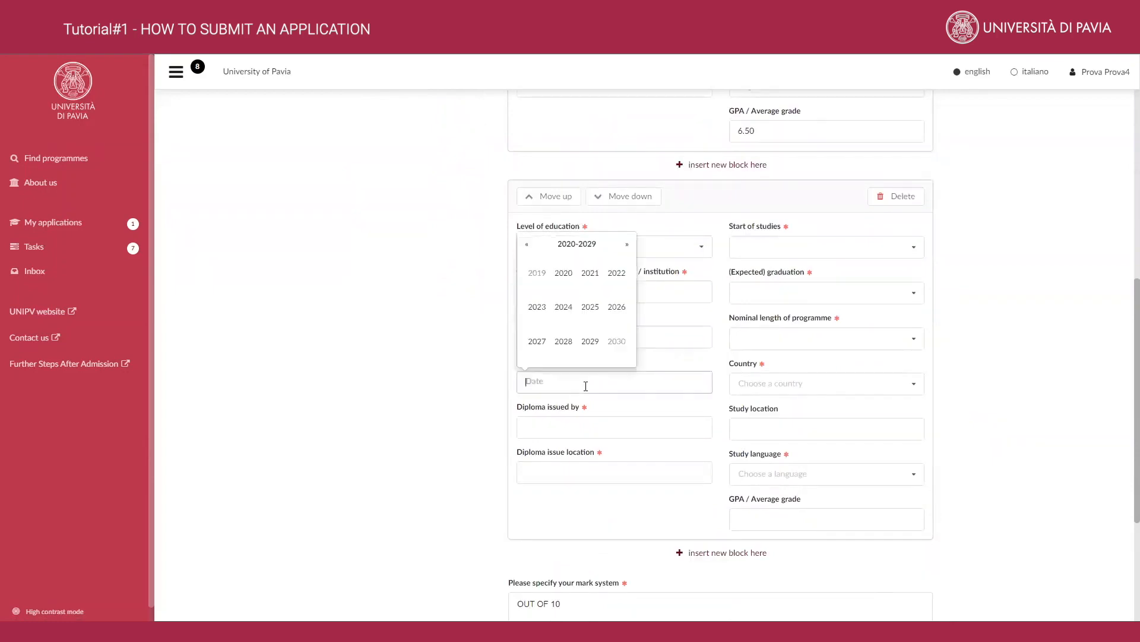
click(563, 308)
click(564, 307)
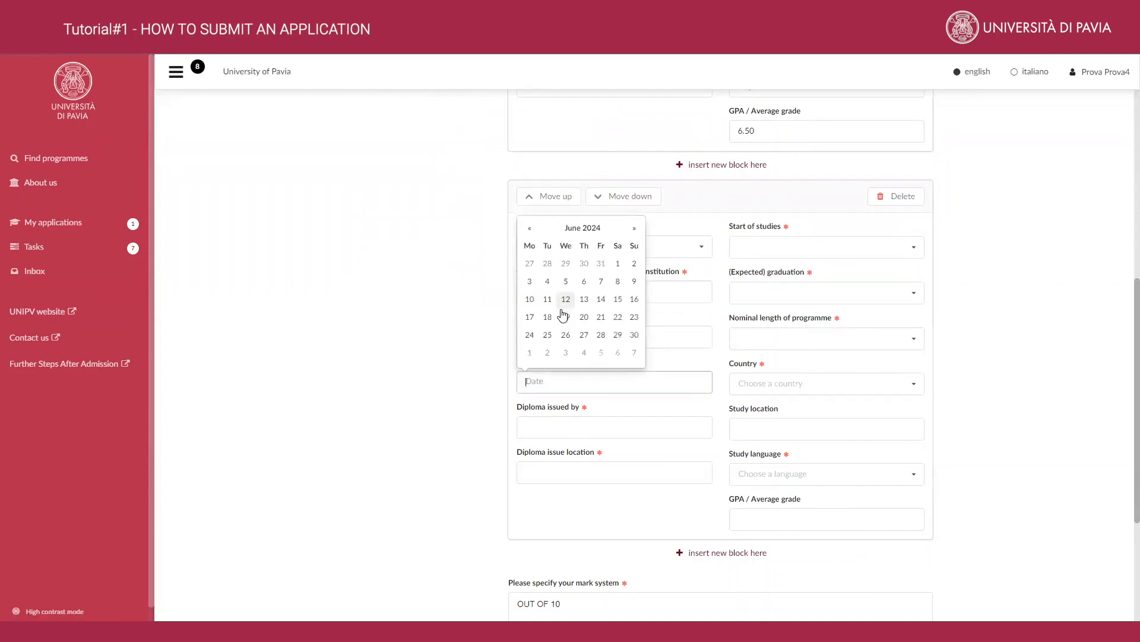
click(561, 297)
In the new education block, enter "fdsfdsfd" as the diploma issuer and "fdsdfsd" as the diploma issue location.
click(571, 422)
text(fdsfdsfd)
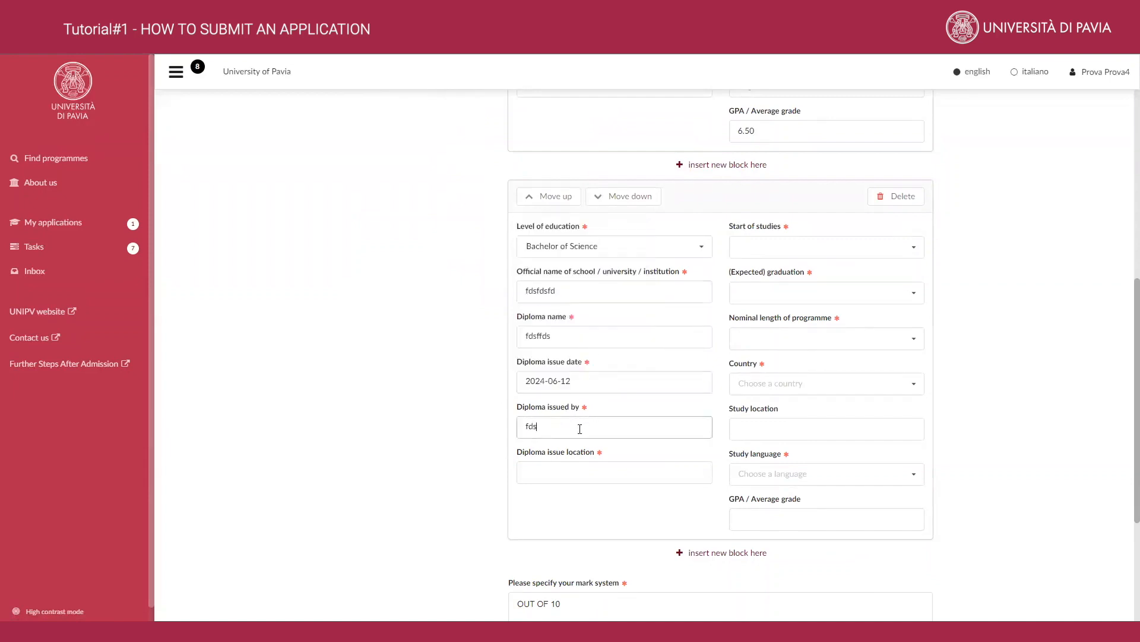
click(561, 470)
text(fdsdfsd)
Set the new education block's start of studies to 2022 November and its expected graduation to 2024 January.
click(757, 255)
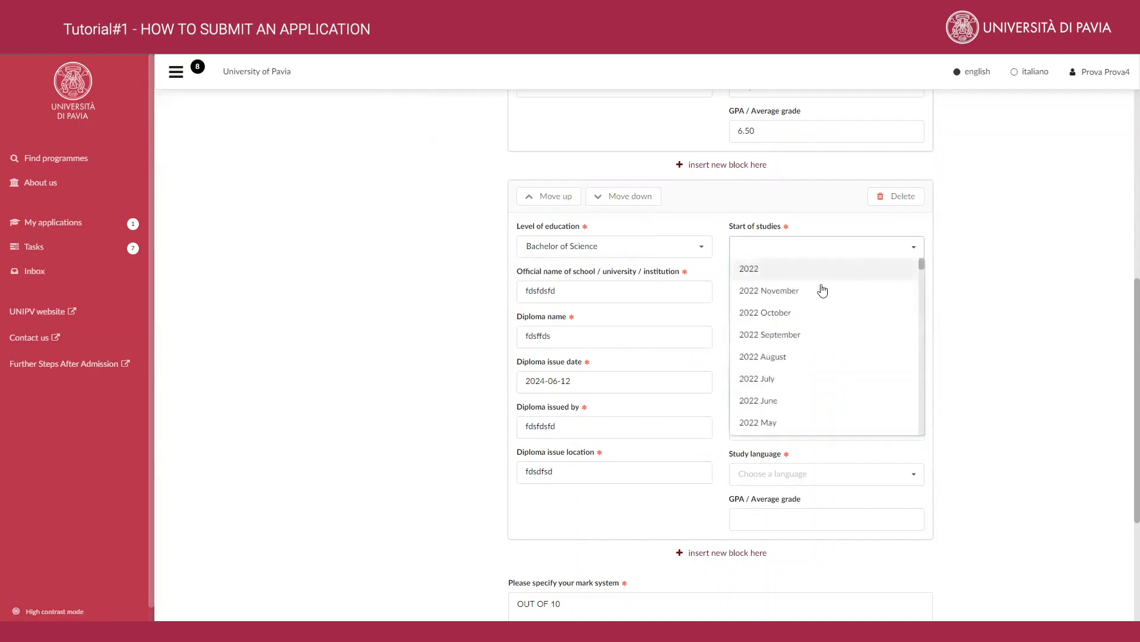
click(762, 285)
click(802, 289)
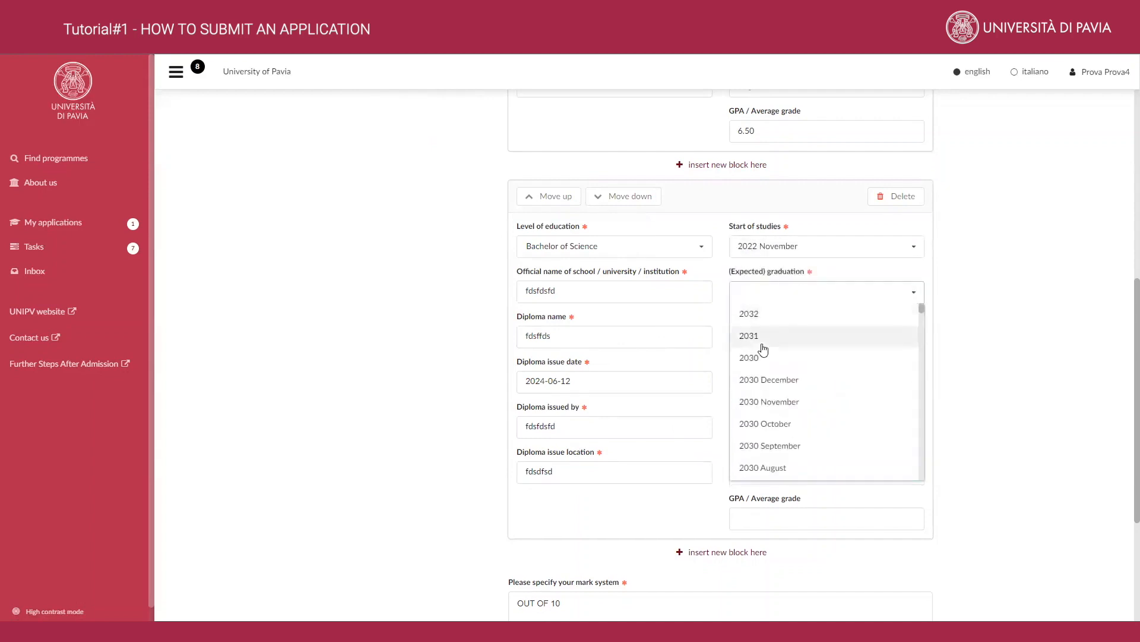
scroll(779, 416, down, 5)
scroll(779, 416, down, 15)
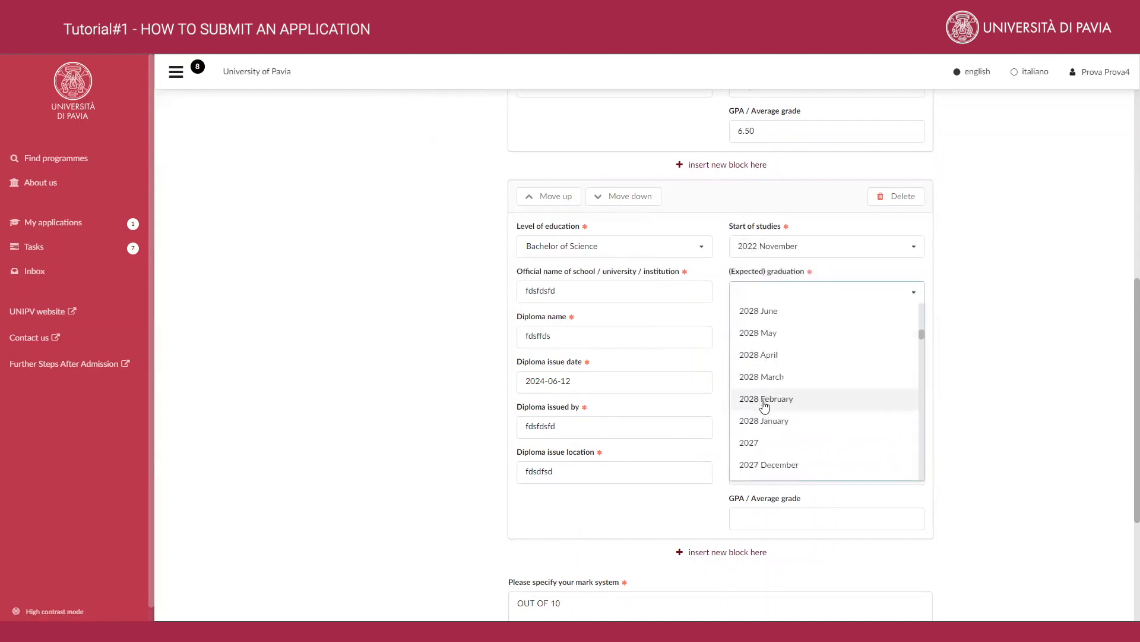
scroll(768, 404, down, 8)
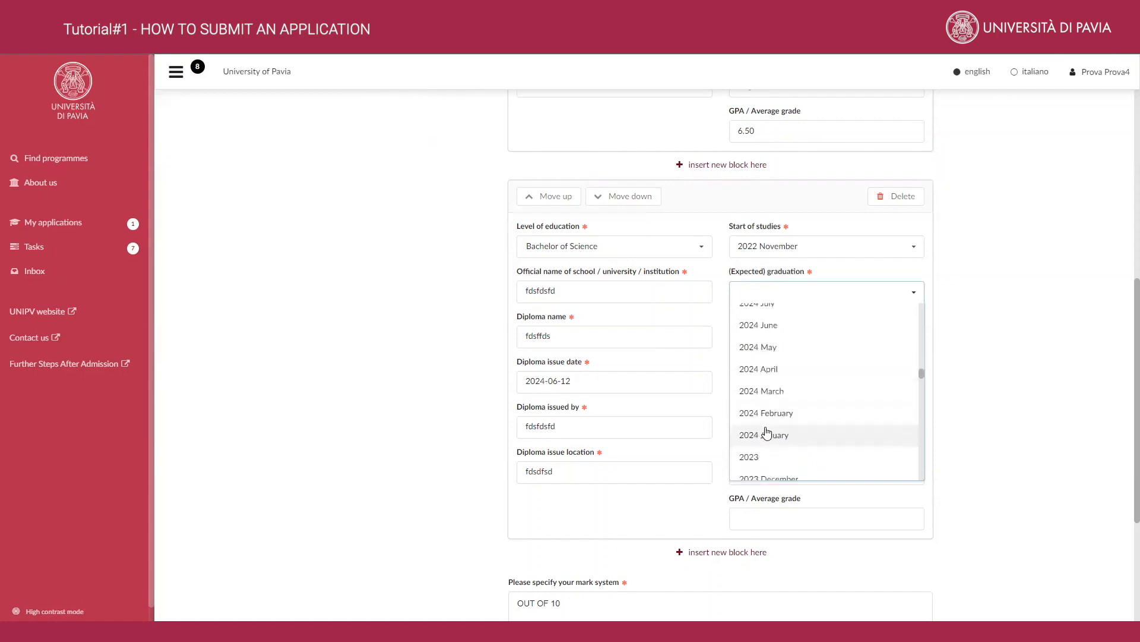
click(765, 432)
Set the new education block's nominal programme length to 4 years and its country to Afghanistan.
click(777, 339)
scroll(756, 406, down, 15)
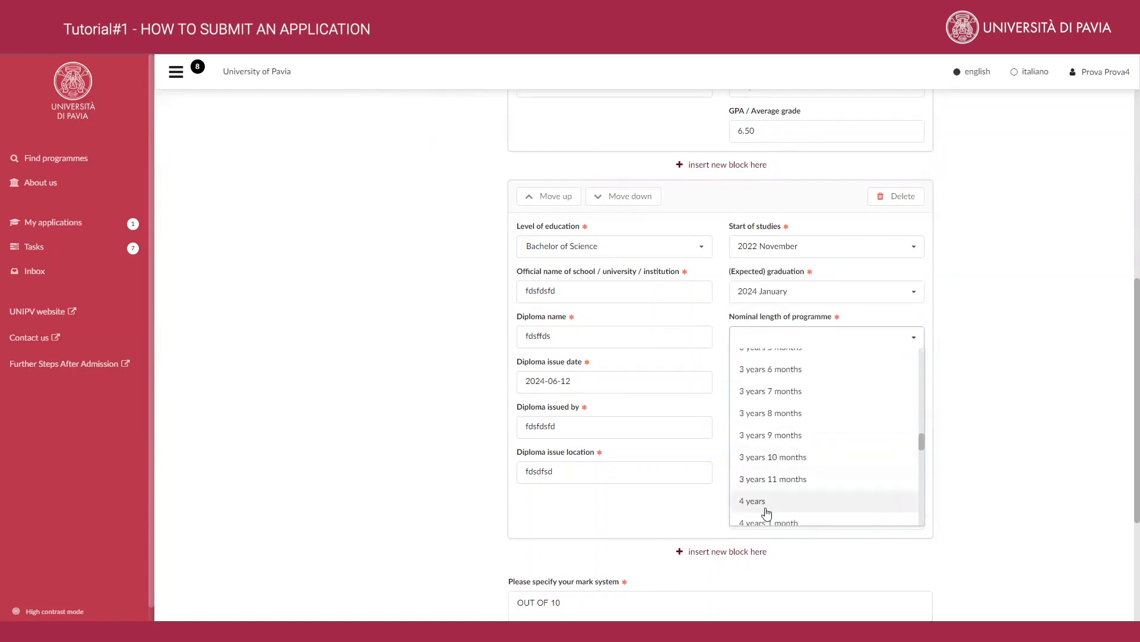
click(763, 502)
click(772, 381)
click(775, 410)
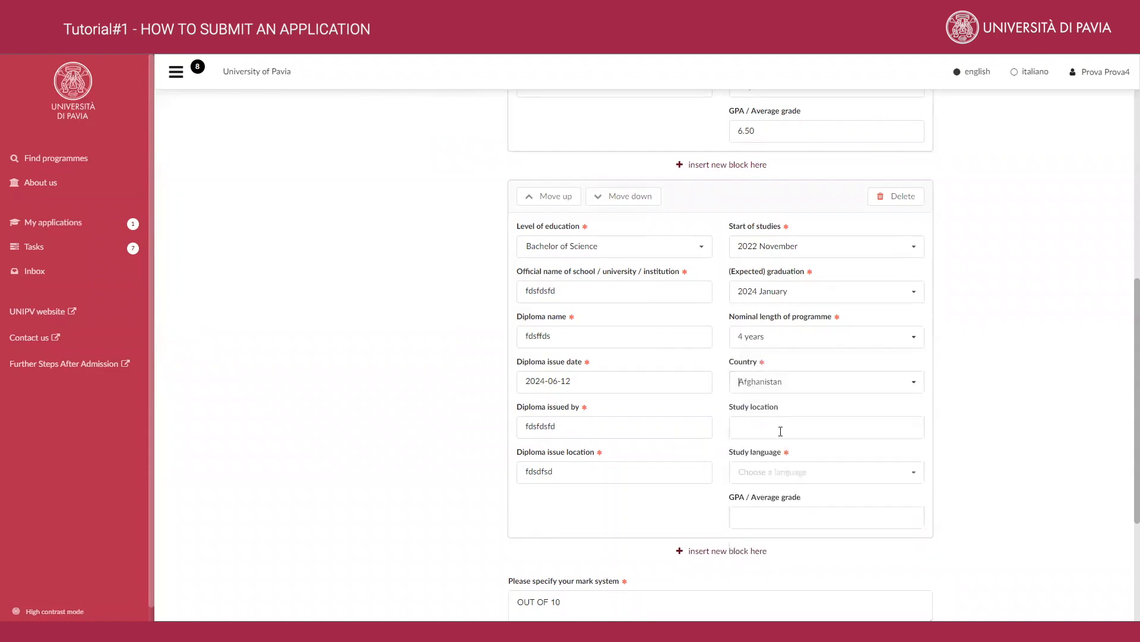
Set the new education block's study language to Armenian.
click(779, 472)
scroll(775, 380, down, 6)
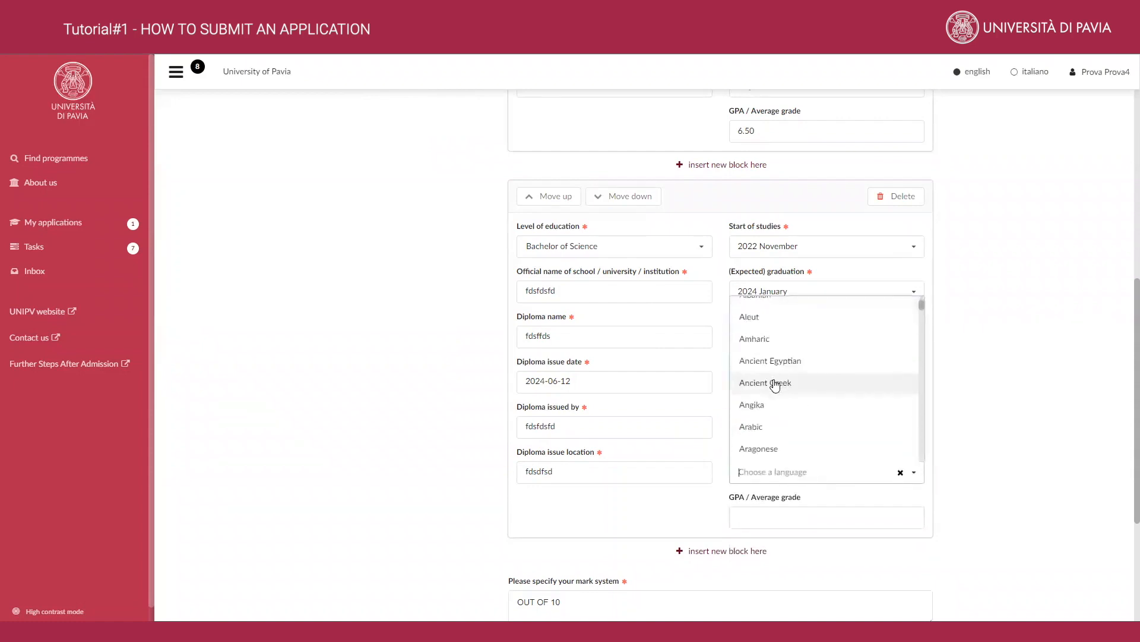
scroll(772, 386, up, 3)
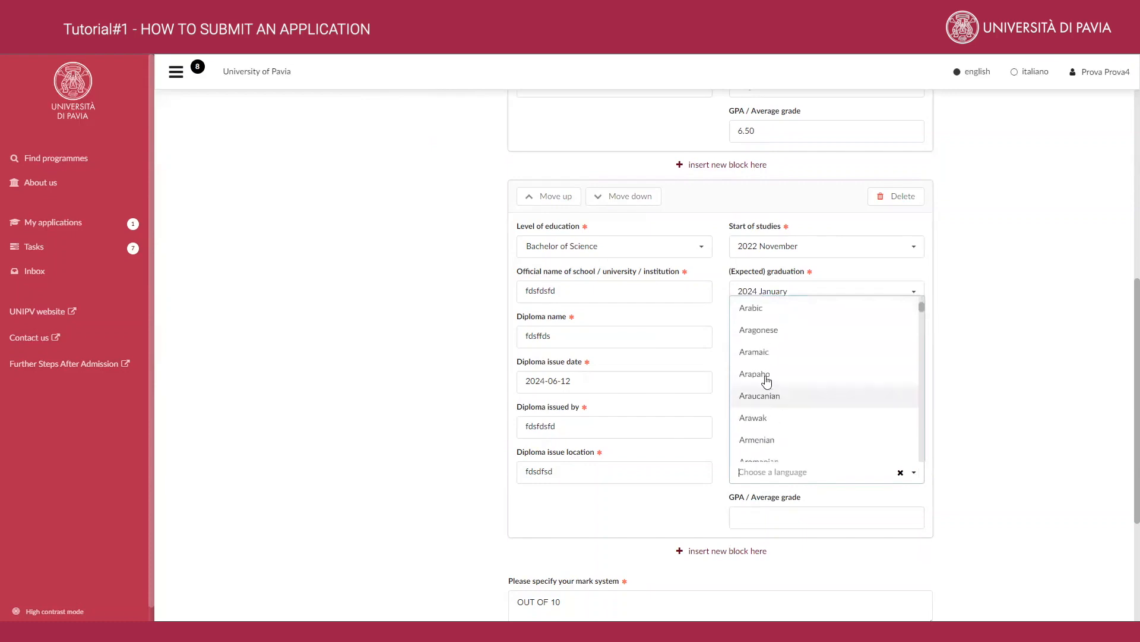
scroll(767, 372, up, 3)
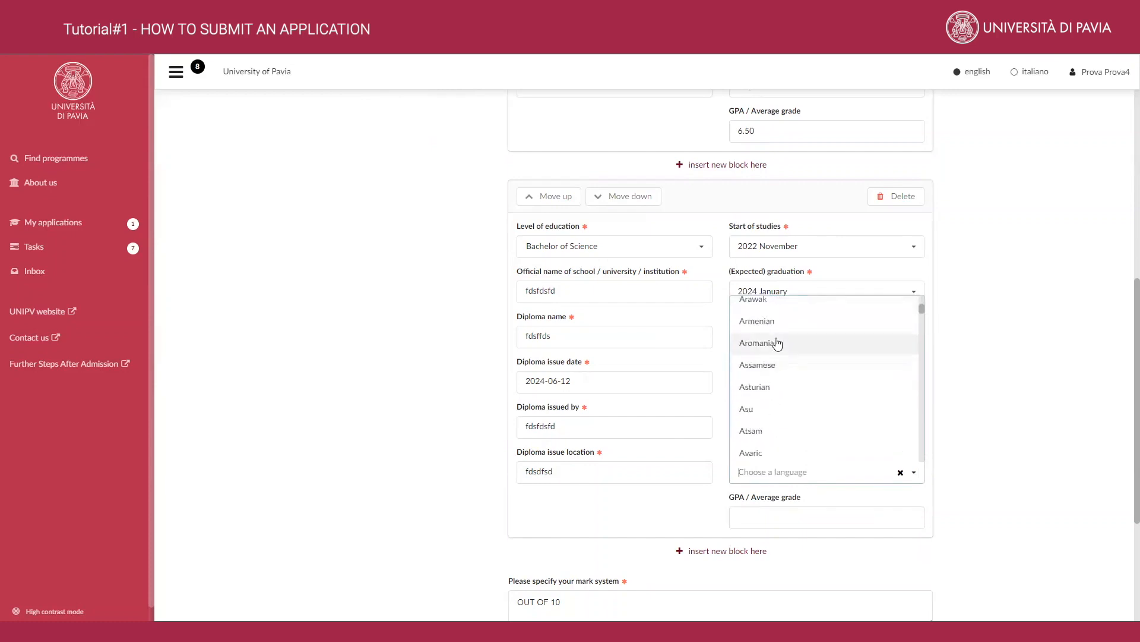
scroll(773, 369, up, 1)
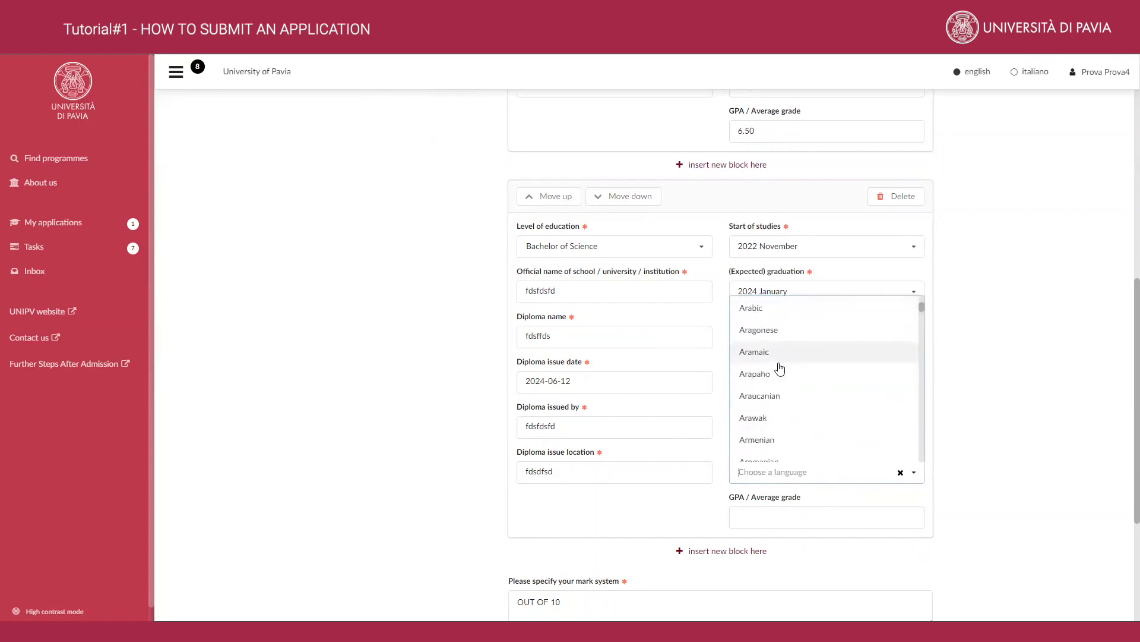
scroll(783, 367, down, 1)
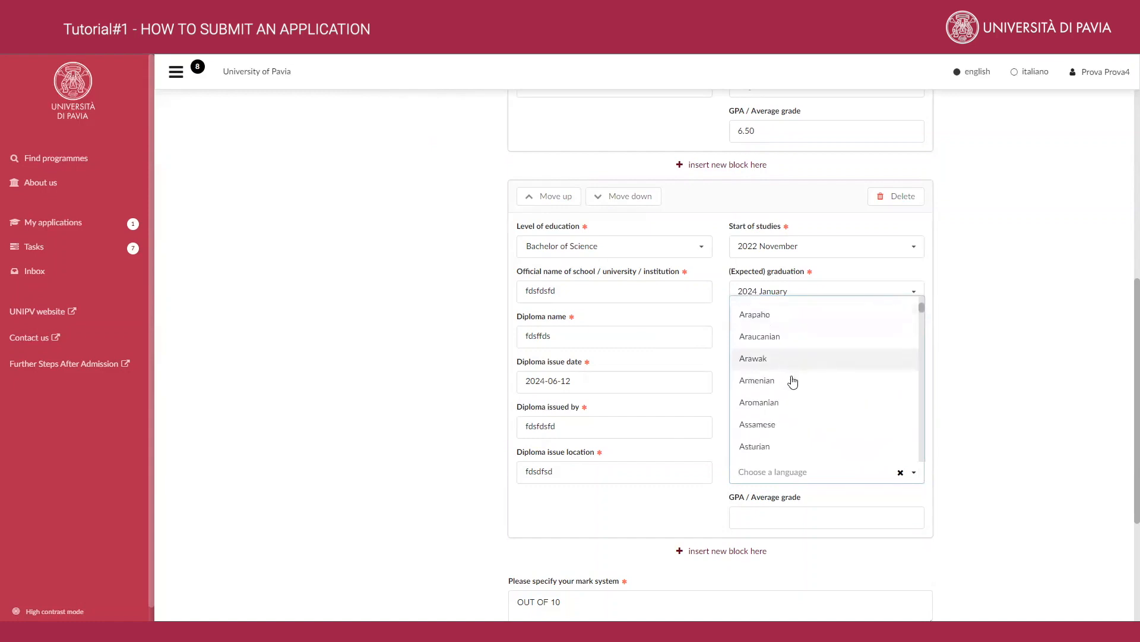
scroll(787, 356, down, 1)
click(769, 322)
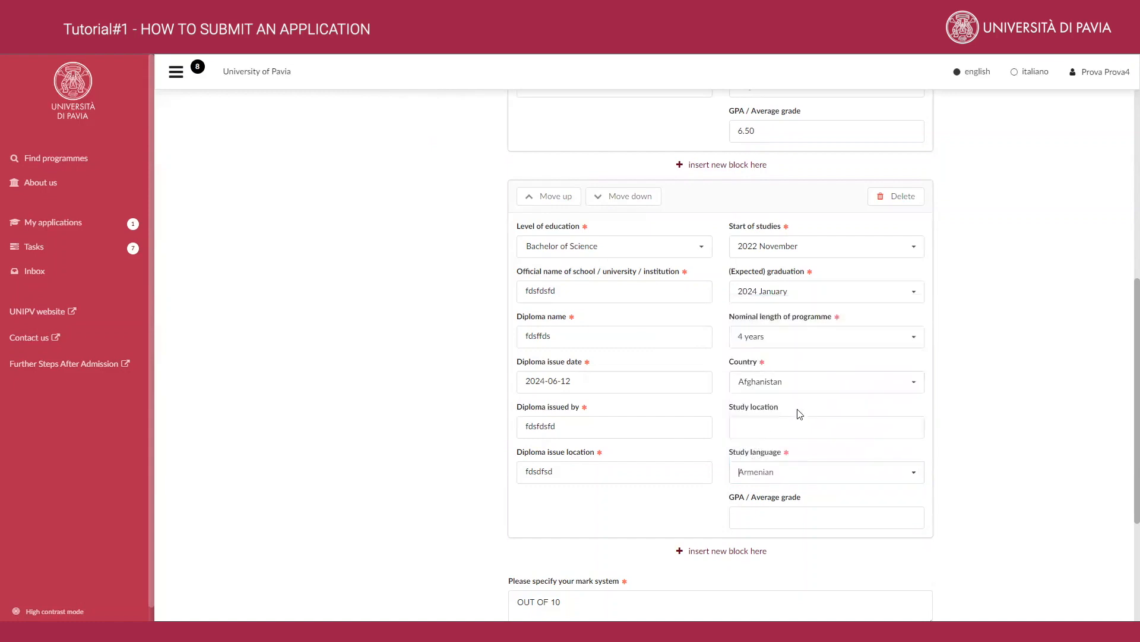
Leave the new education block's average grade empty and save the application as a draft.
scroll(794, 410, down, 2)
click(794, 403)
scroll(604, 414, down, 2)
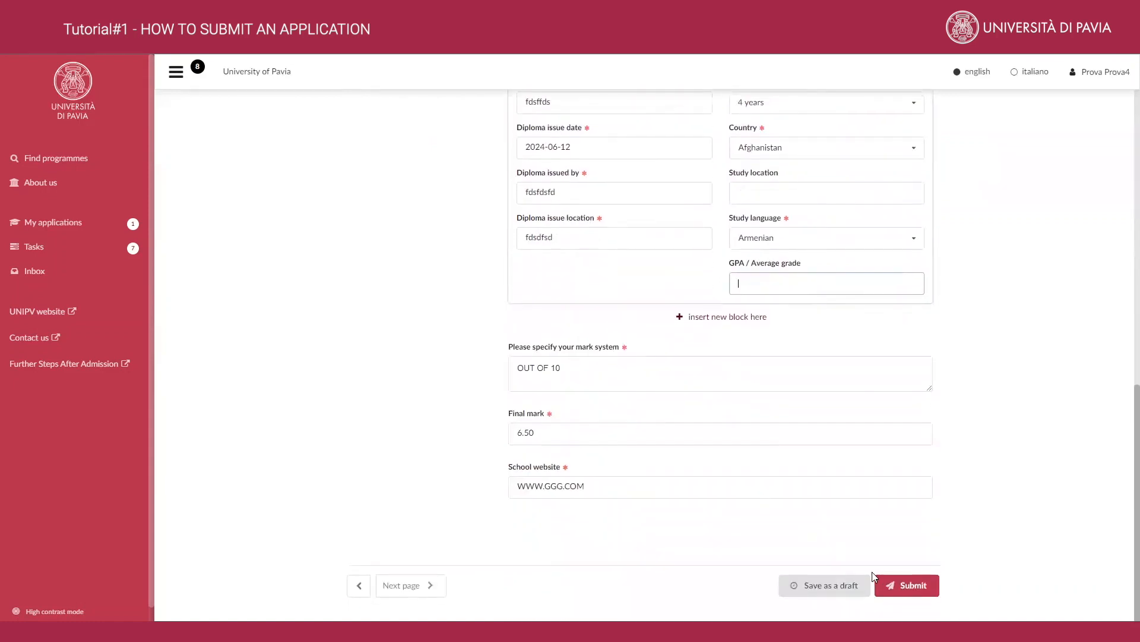
click(832, 584)
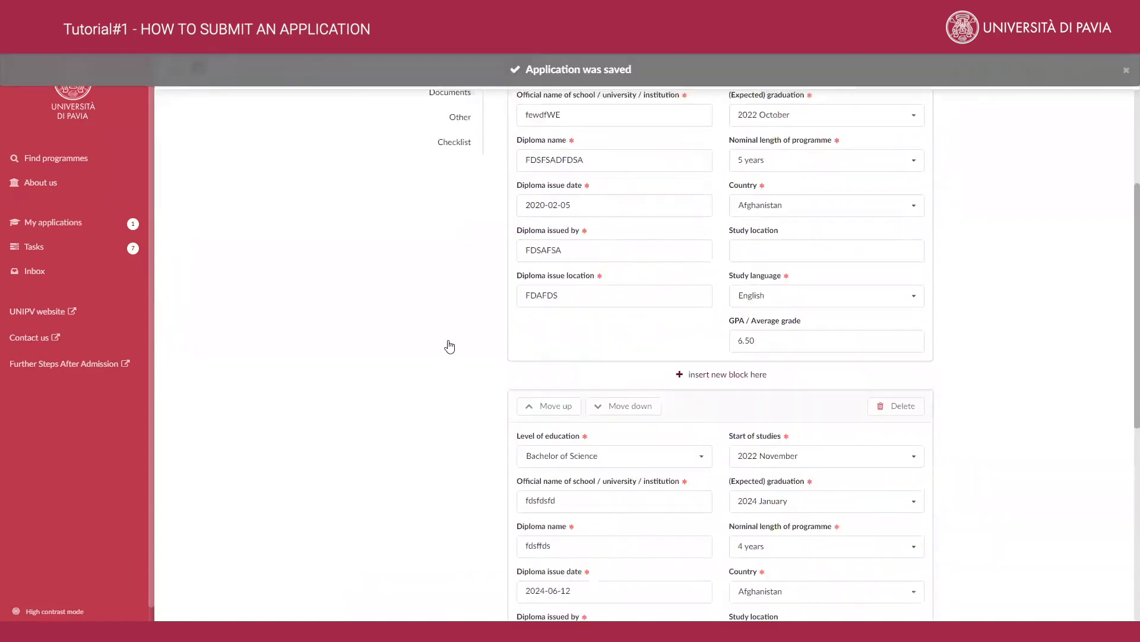
Review the application's Languages section and the uploaded files in its Documents section.
click(435, 279)
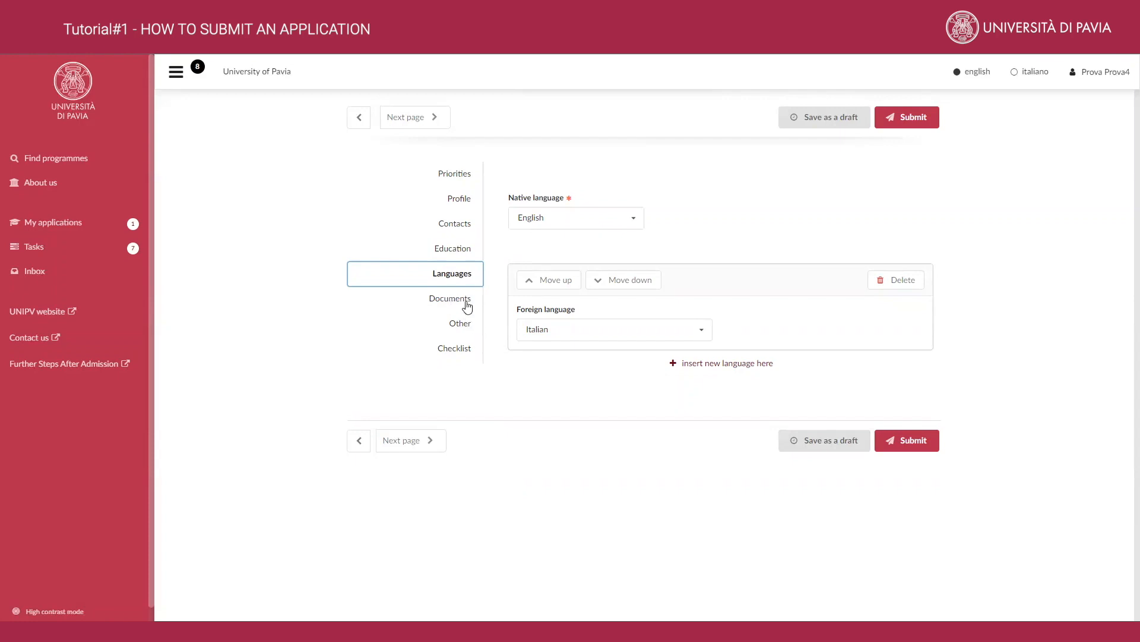
click(466, 302)
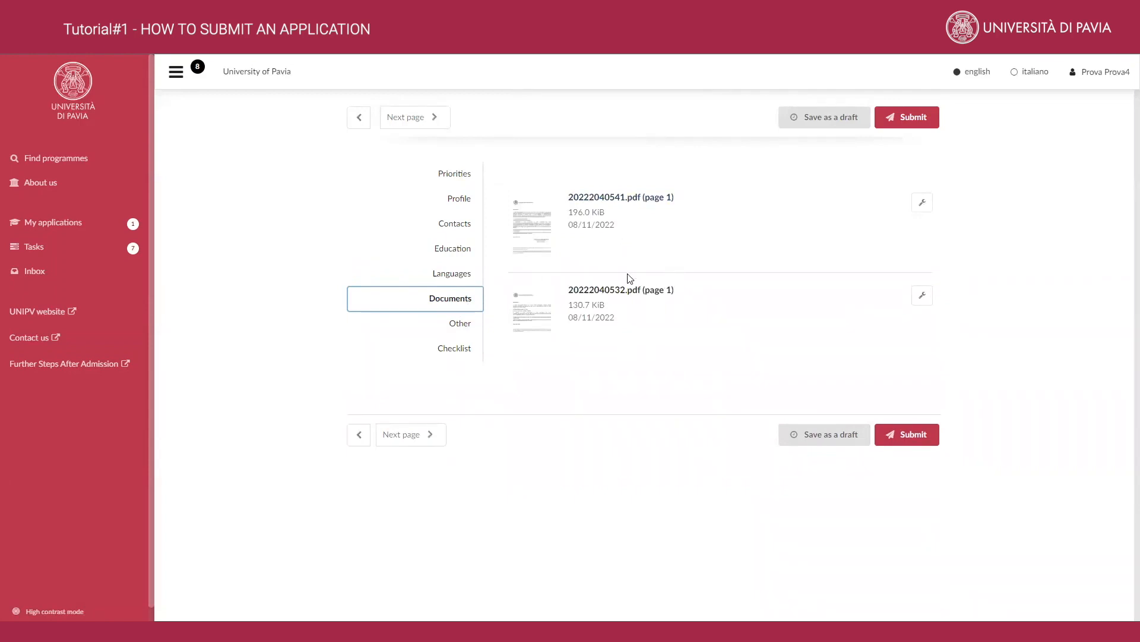
Review the application's Checklist section and try to submit the application.
click(471, 355)
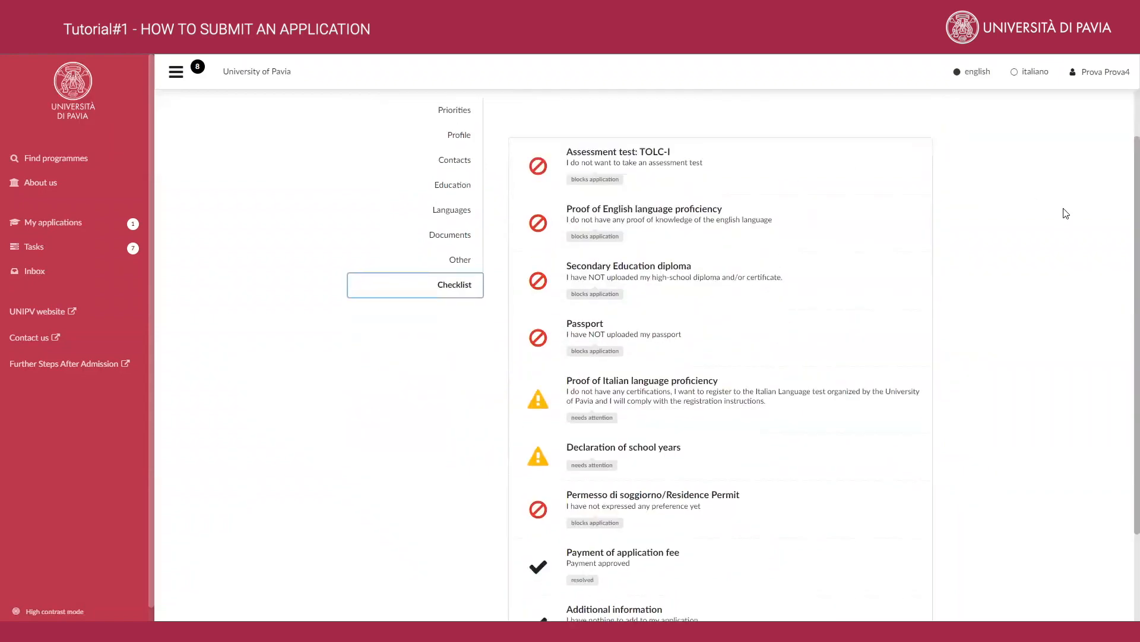
scroll(1066, 222, down, 3)
scroll(1064, 222, up, 2)
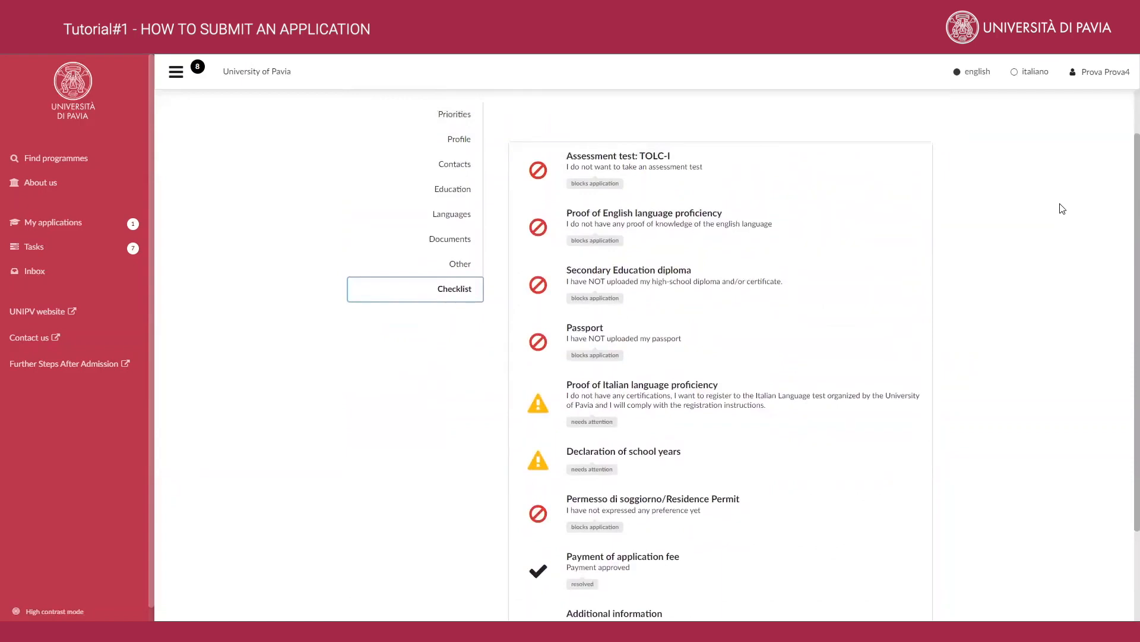
scroll(1057, 224, up, 2)
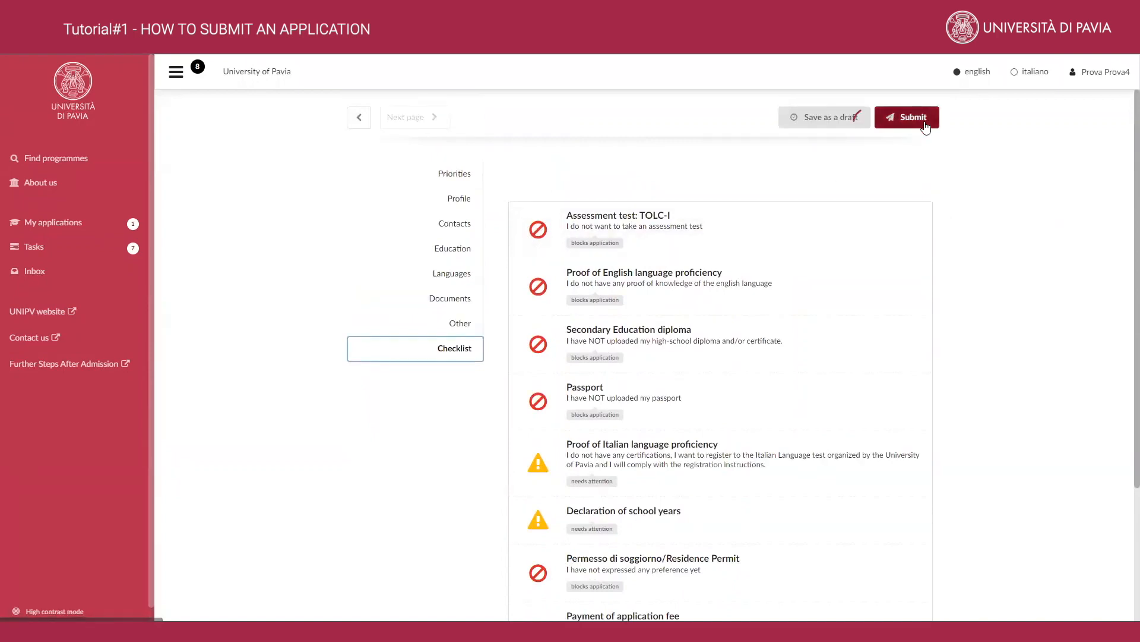
click(921, 117)
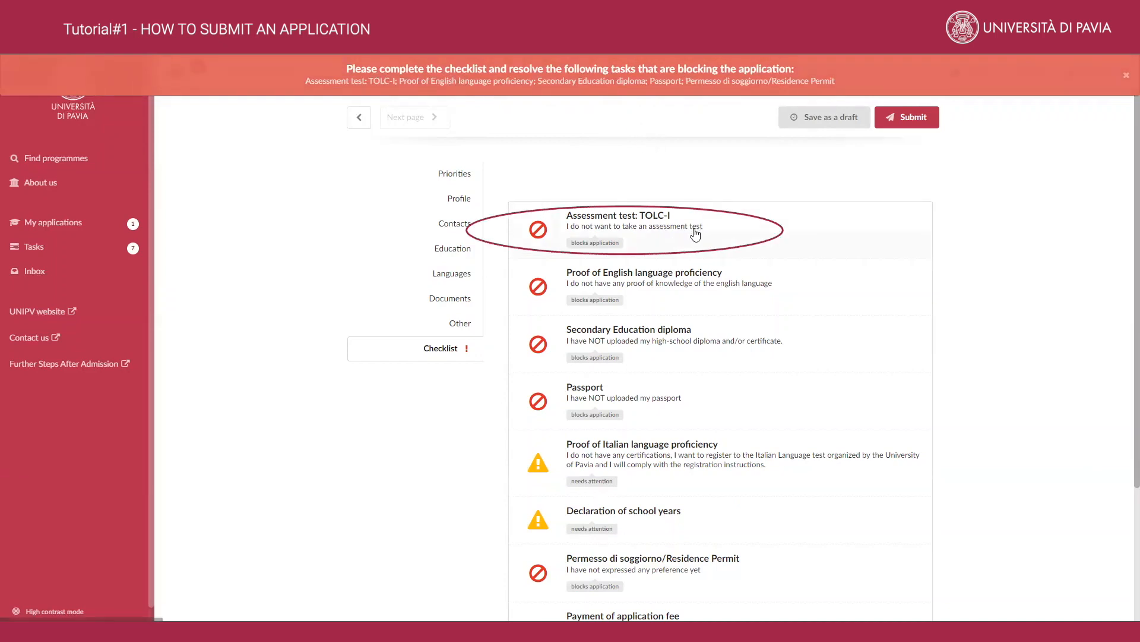
Set the TOLC-I assessment test status to "I am not interested in this course anymore" and close the task.
click(710, 232)
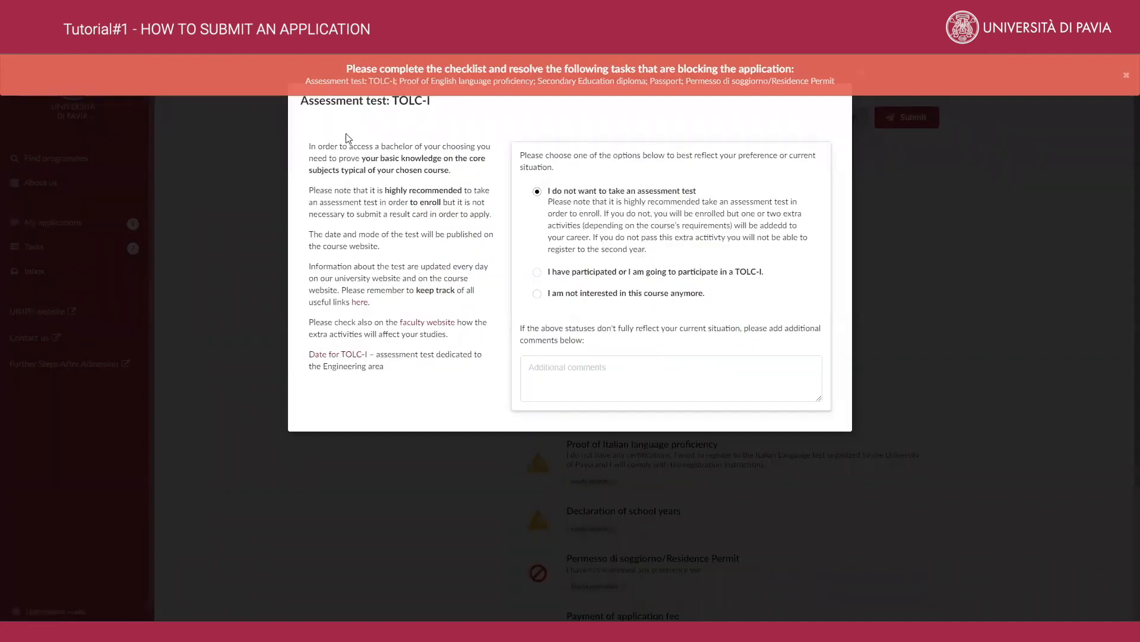
click(594, 276)
click(537, 294)
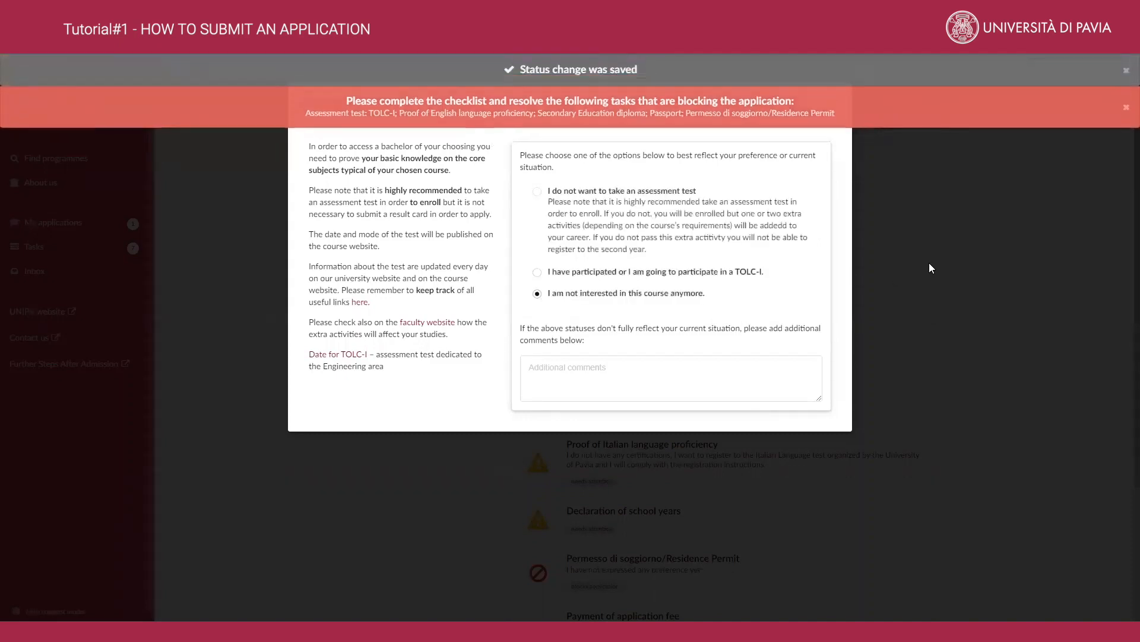
click(933, 263)
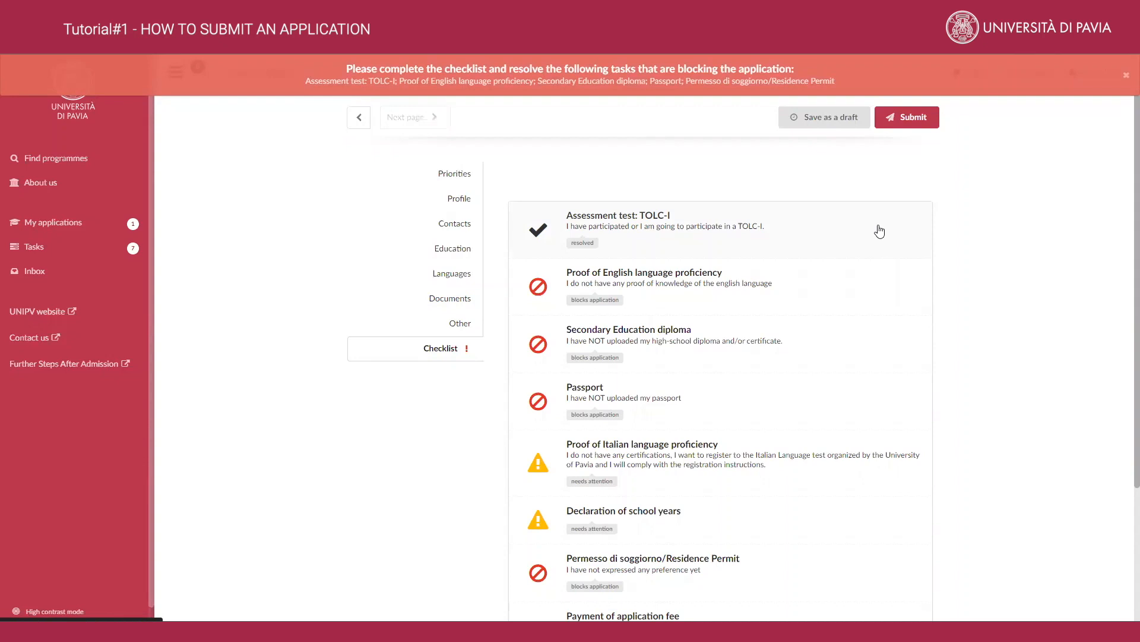
Set the TOLC-I assessment test status to "I have participated or I am going to participate in a TOLC-I" and close the task.
click(924, 230)
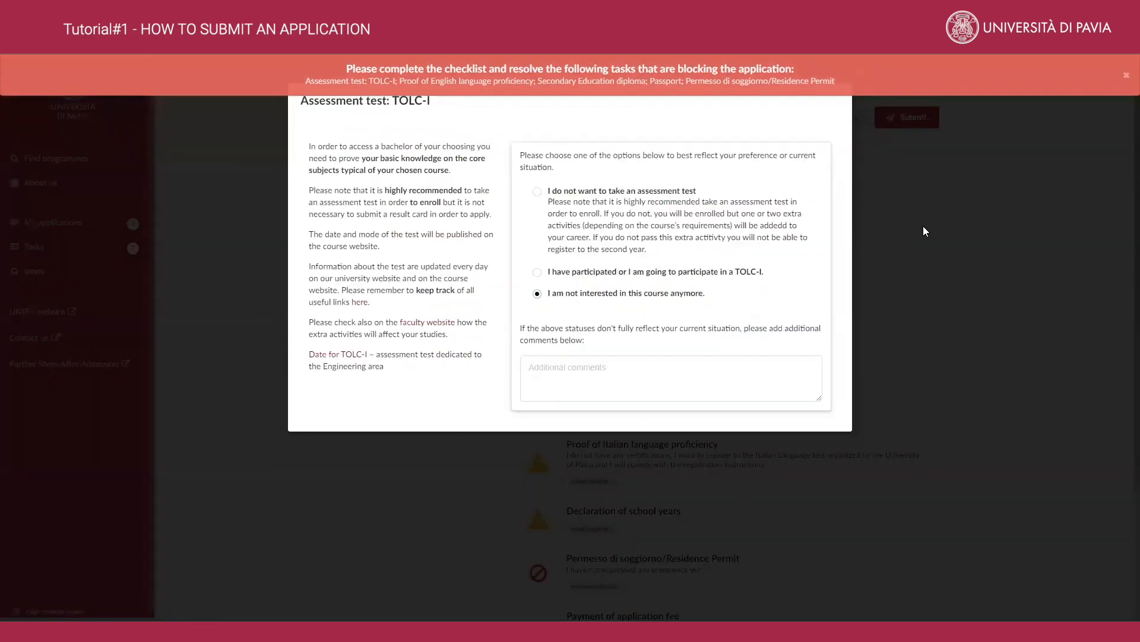
click(537, 272)
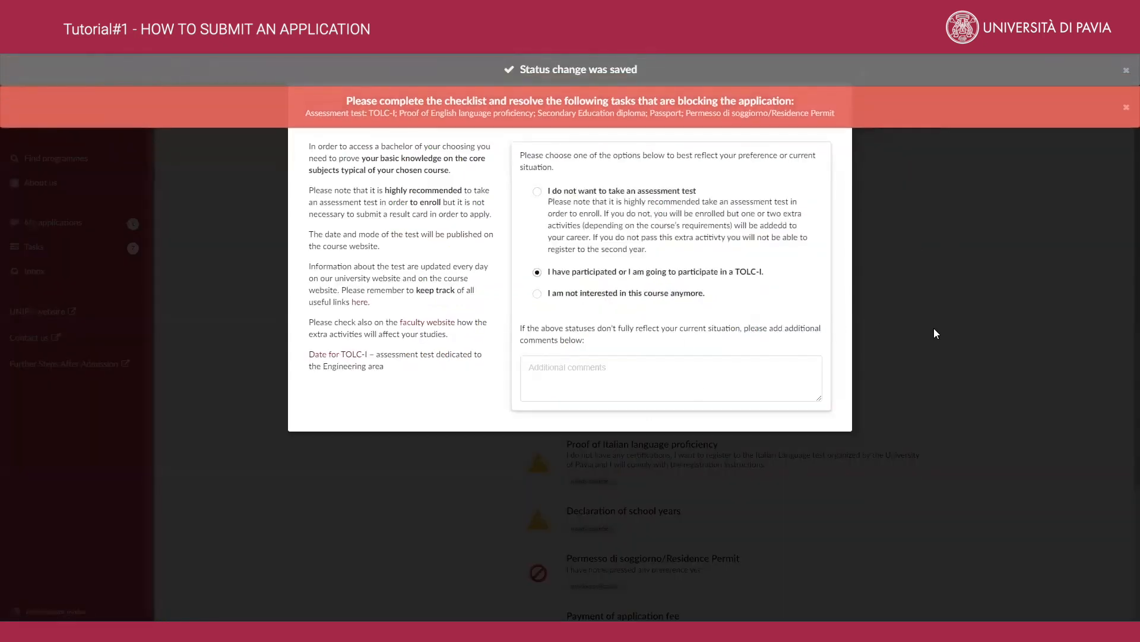
click(935, 297)
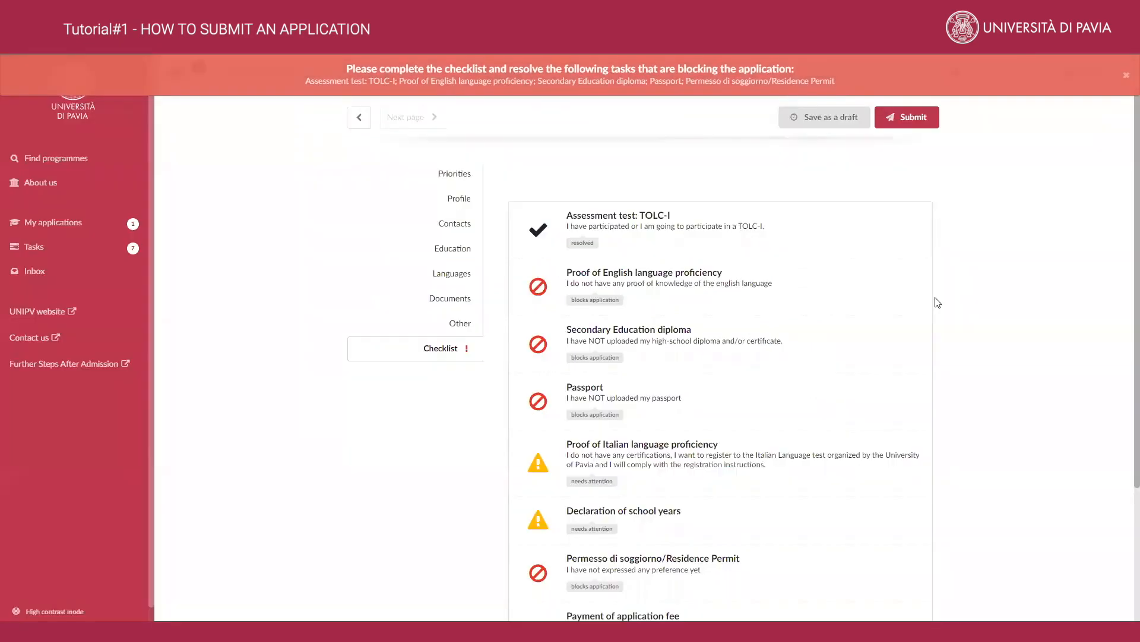
Try the uploaded-certificate status for English proficiency, then choose "I do not need to take a language test (I am a native speaker)".
click(727, 289)
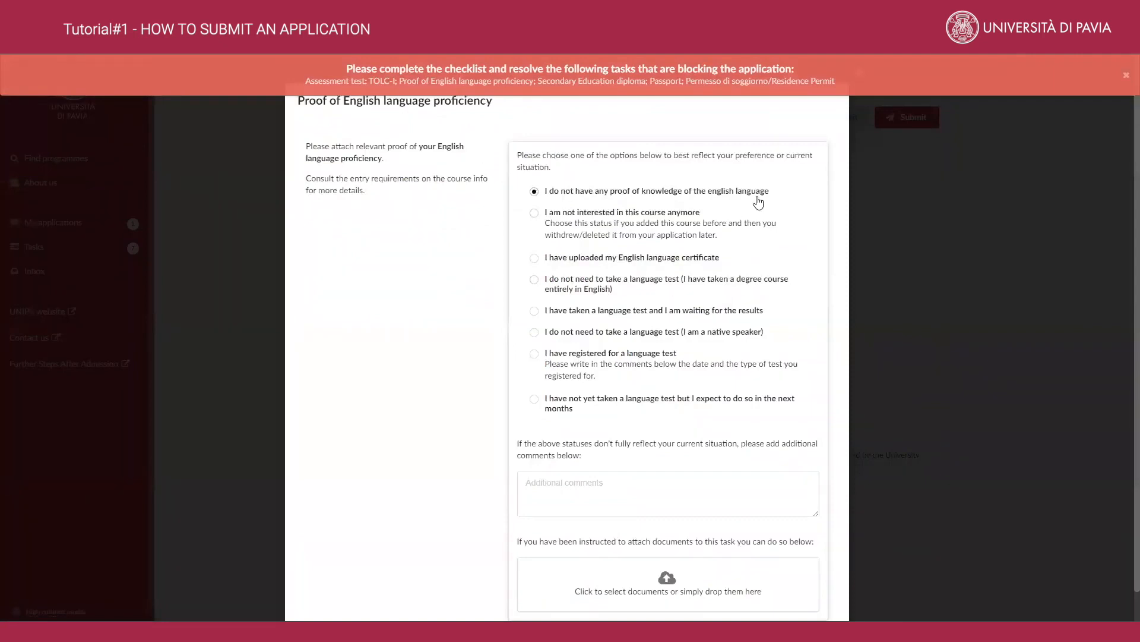
click(534, 258)
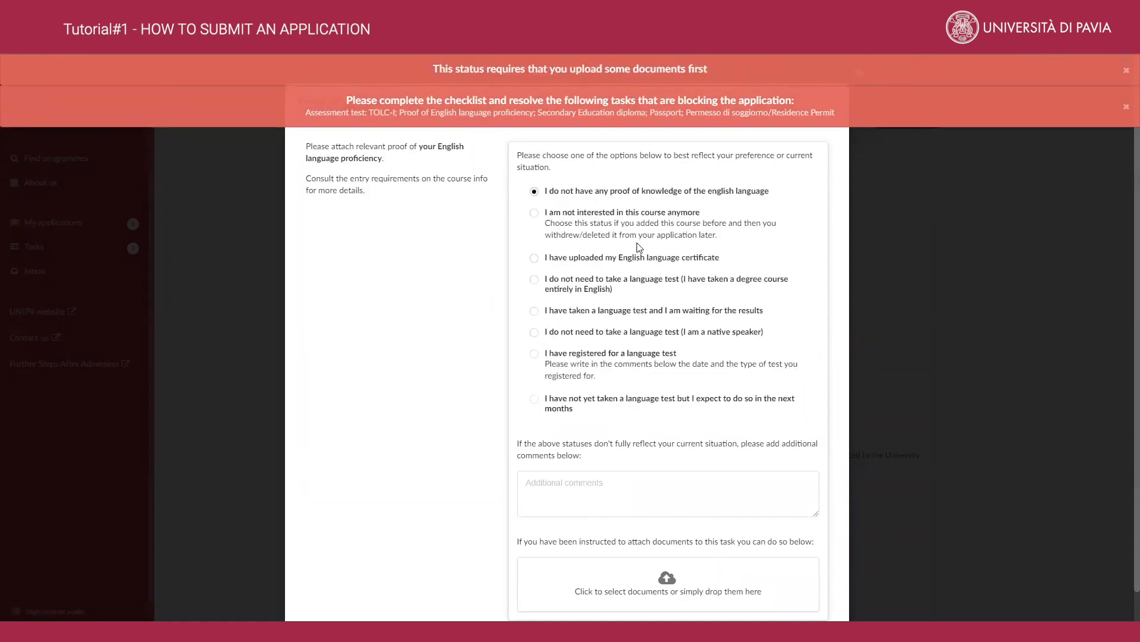
click(534, 332)
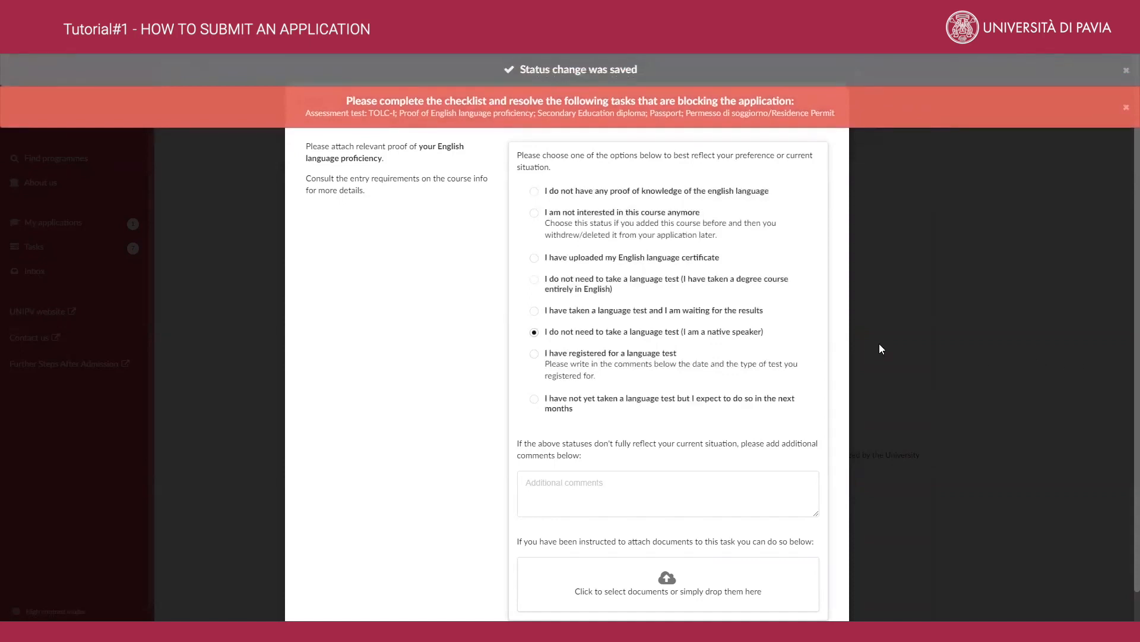
Try the degree-entirely-in-English status for English proficiency, then choose "I have registered for a language test" and close the task.
click(534, 279)
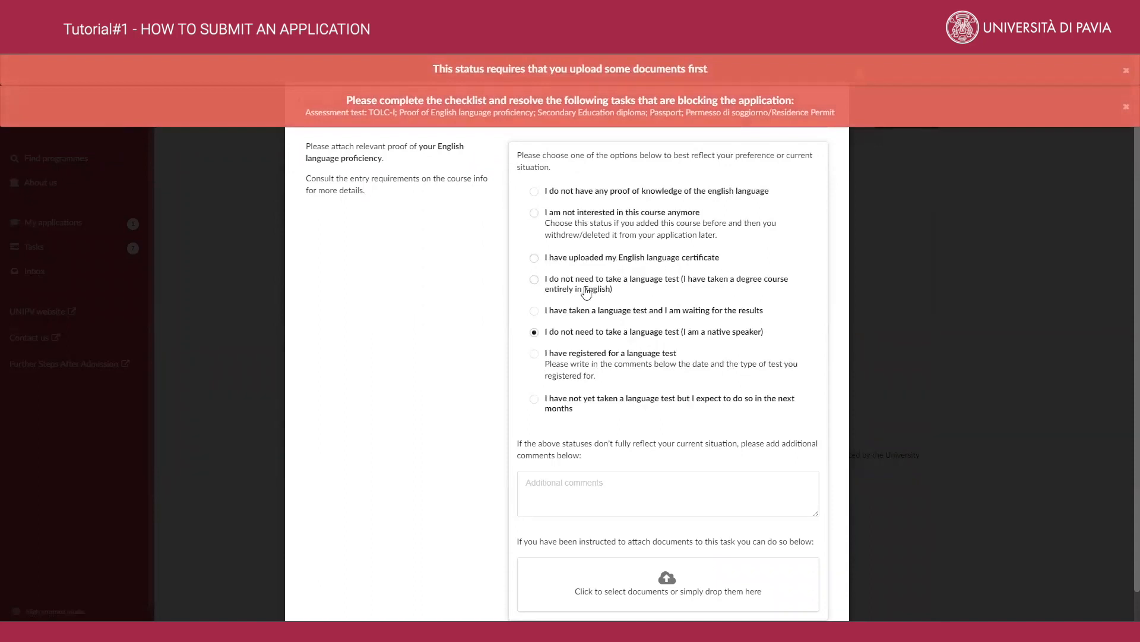
click(536, 282)
click(534, 355)
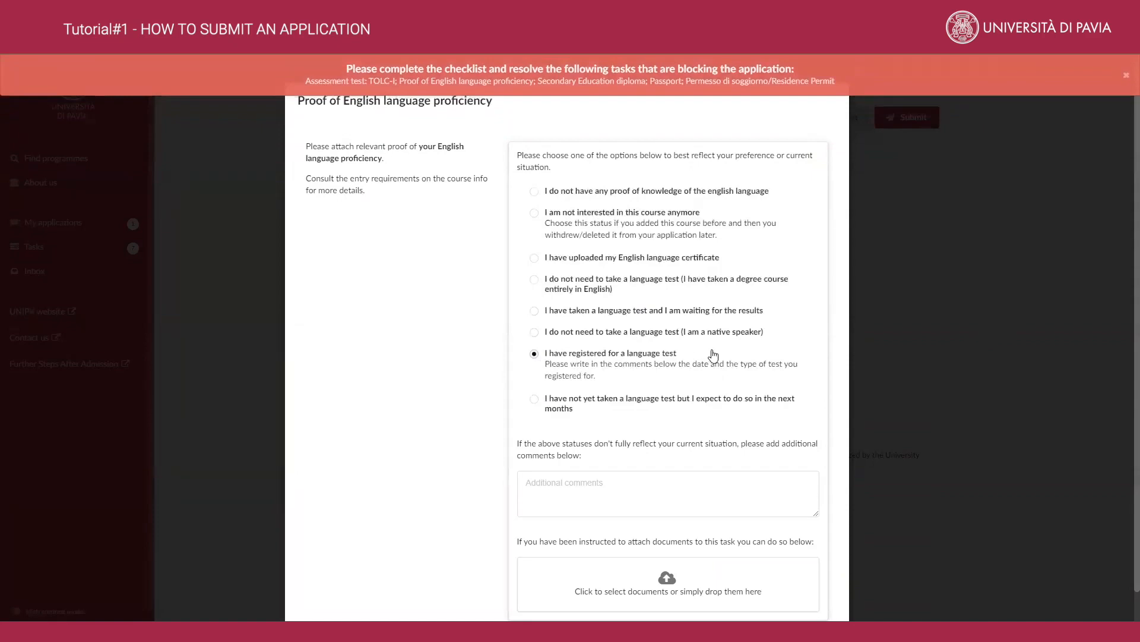
click(998, 357)
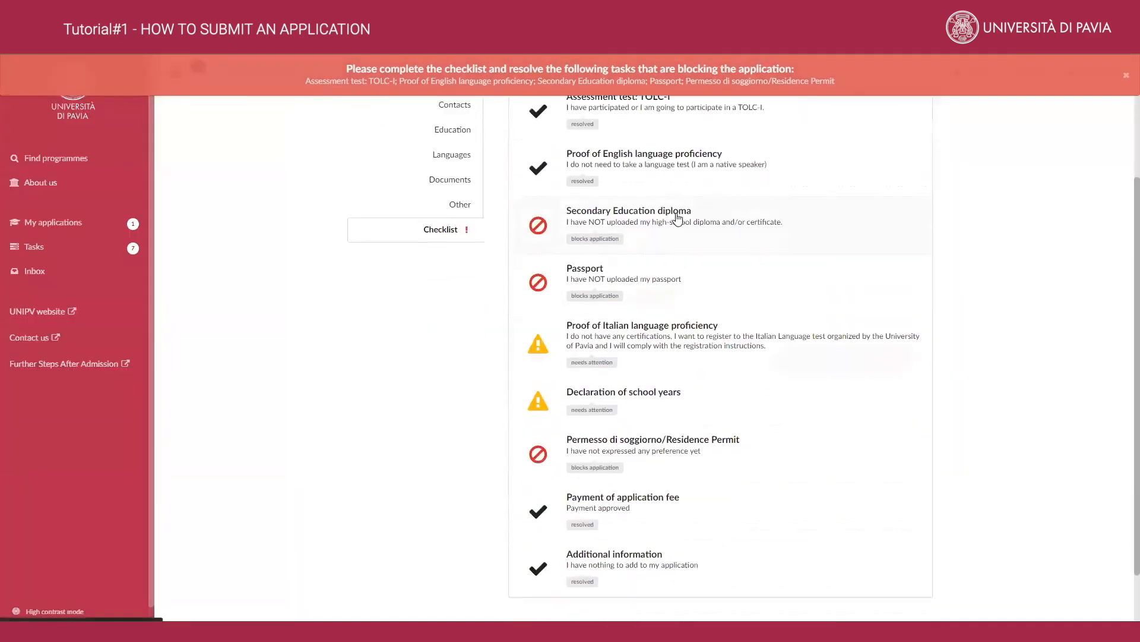
Set the Secondary Education diploma status to "I have uploaded my high-school diploma and/or certificate", read its requirements and close the task.
click(633, 214)
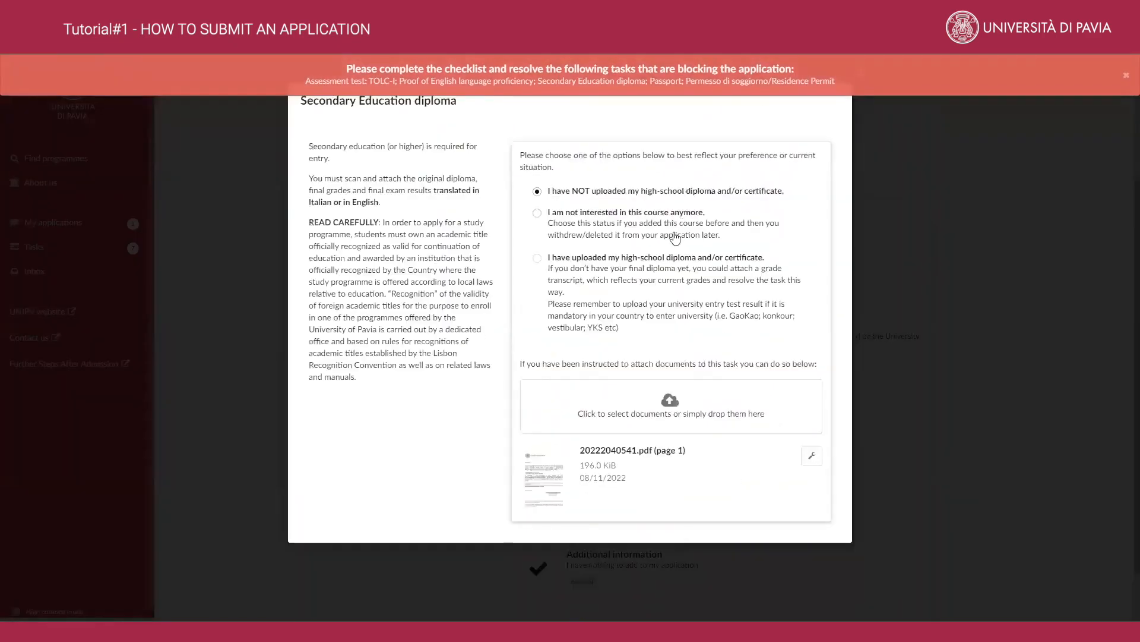
click(538, 259)
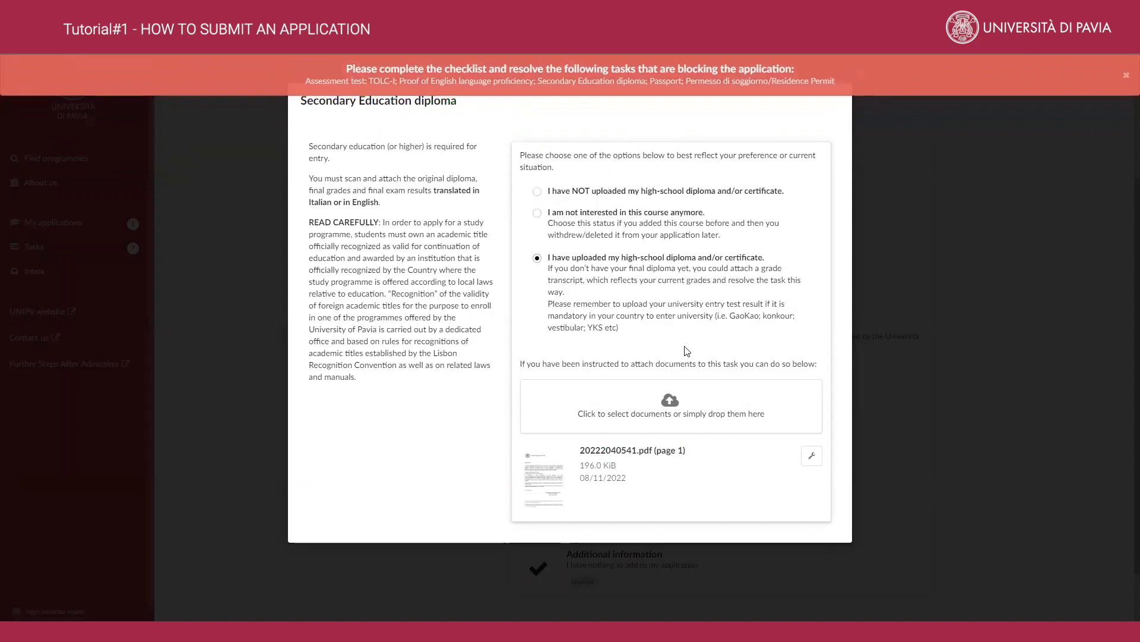
drag(308, 145, 527, 326)
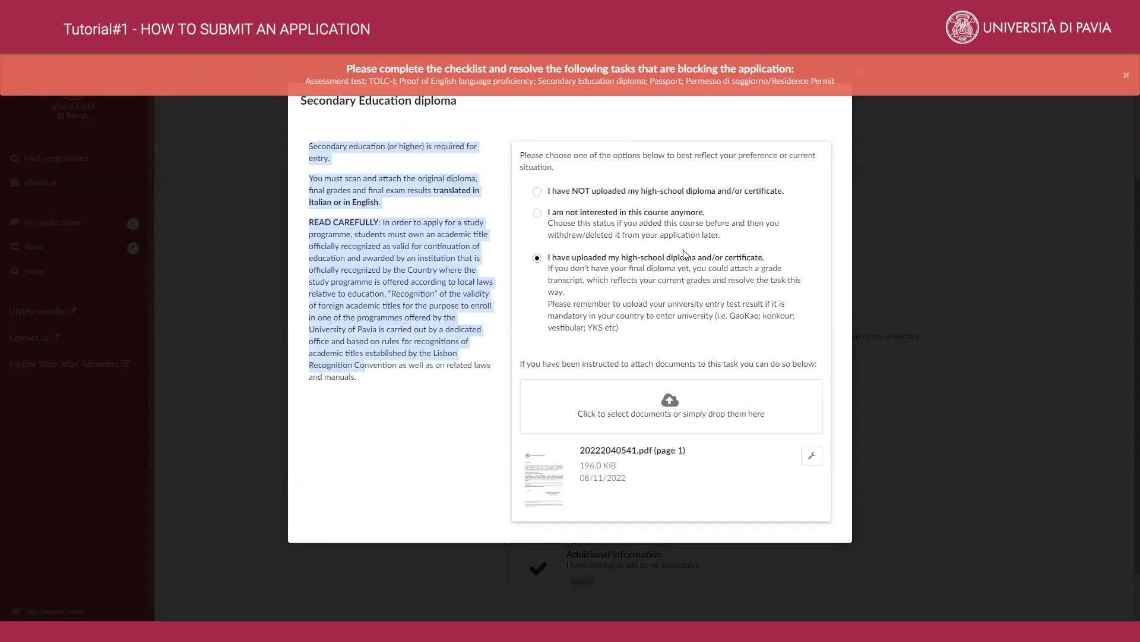
click(959, 290)
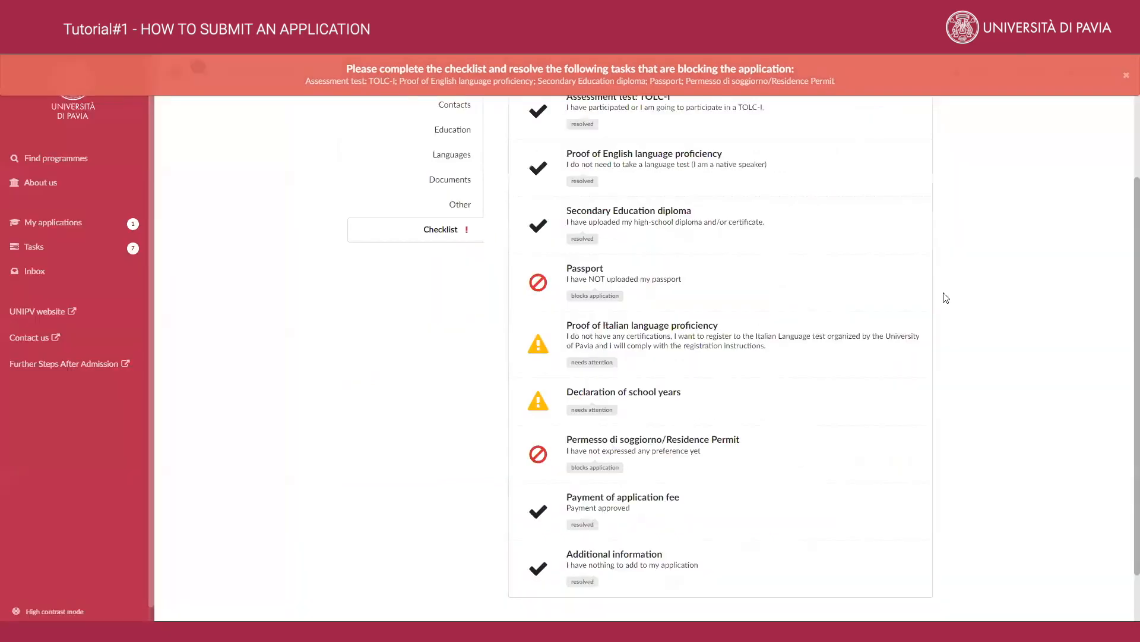
Set the Passport checklist task to "I have uploaded my passport" and close it.
click(653, 275)
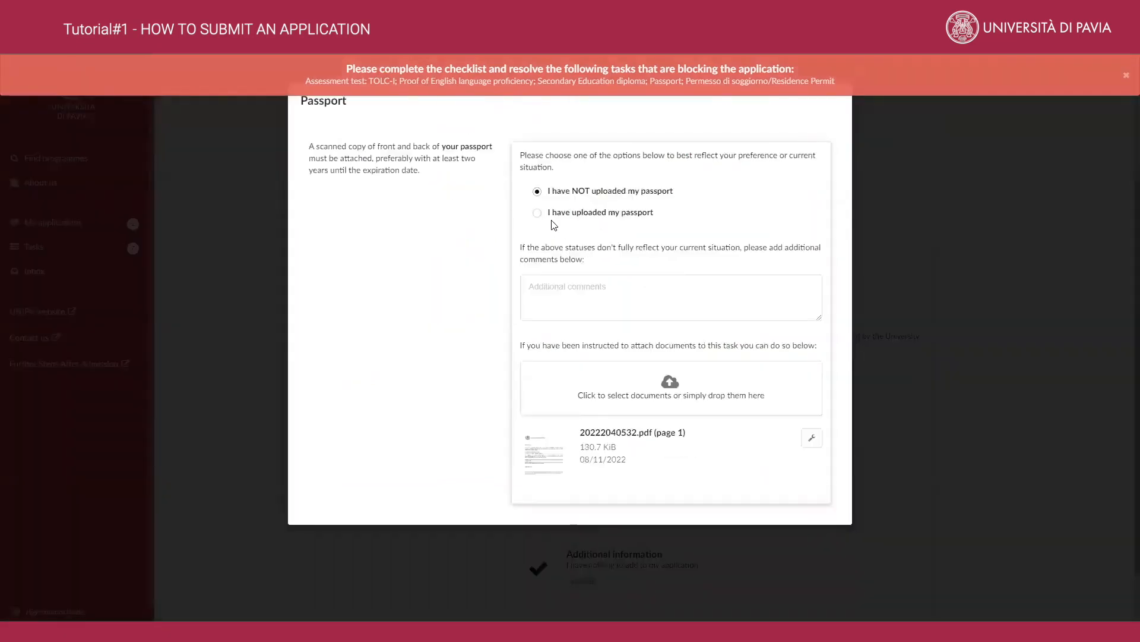
click(537, 213)
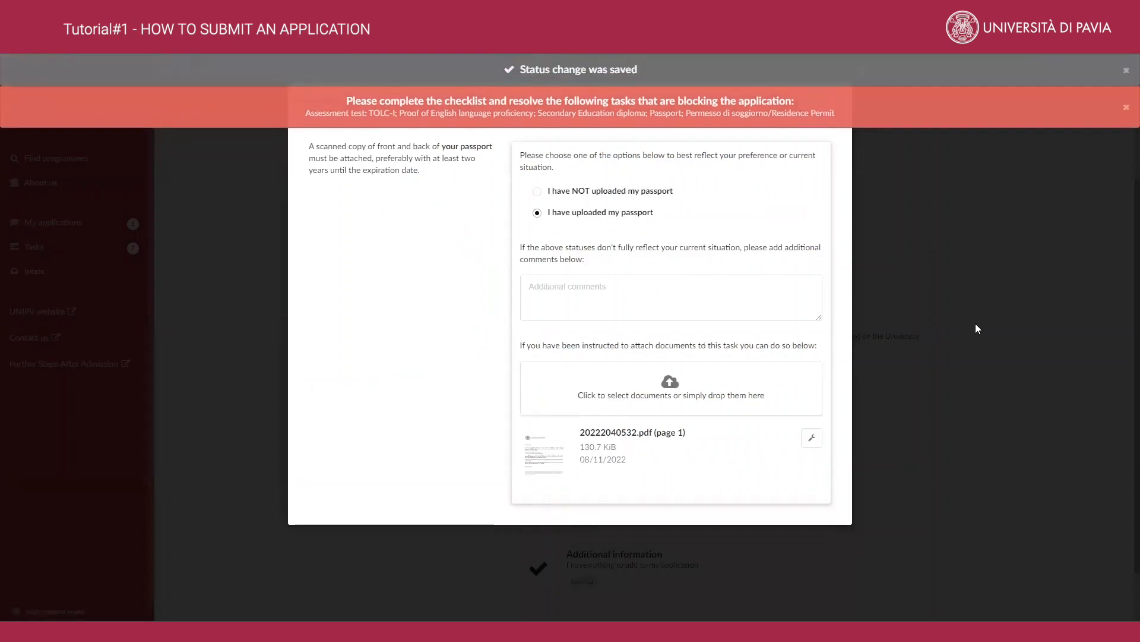
click(977, 328)
Set the Italian language proficiency status to "I do not have any certifications yet but I have already registered for a language test".
scroll(935, 369, down, 2)
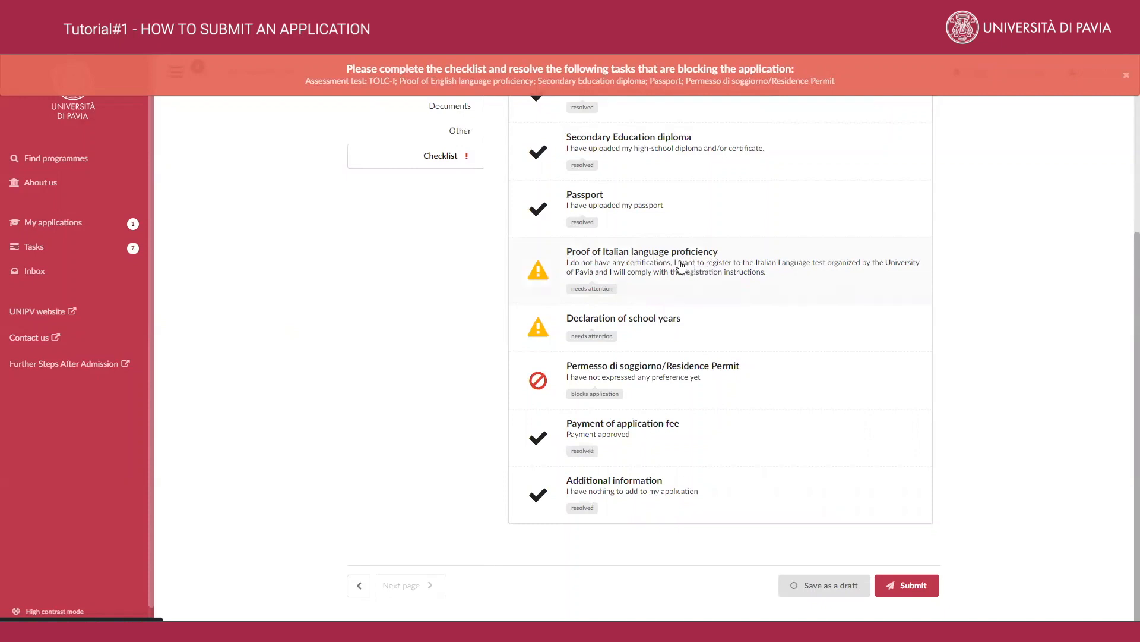
click(689, 268)
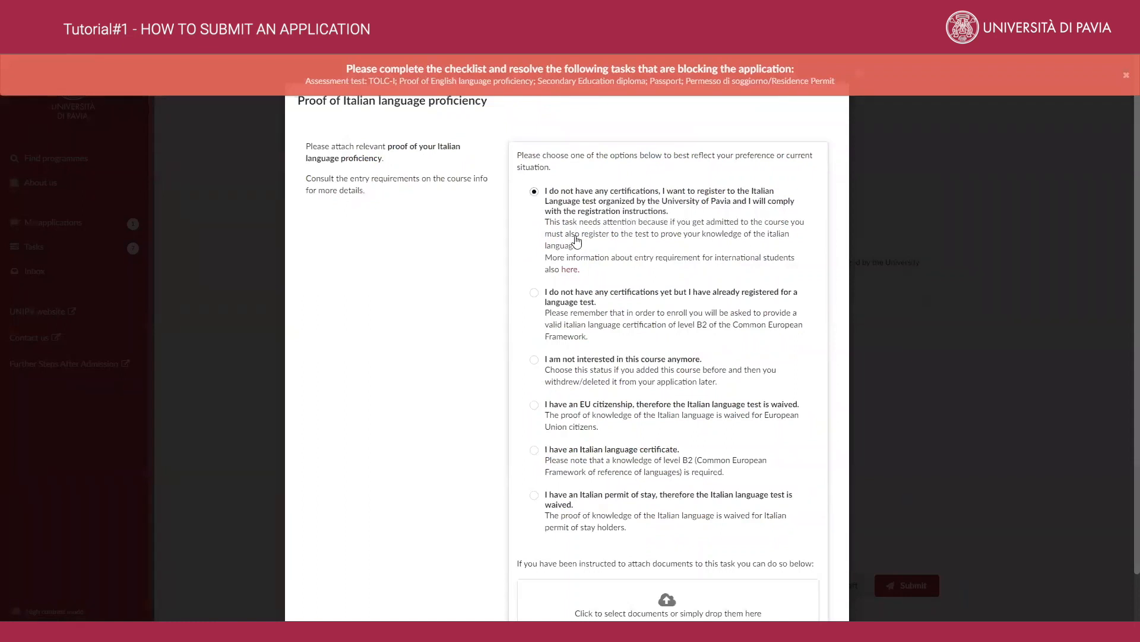
click(537, 296)
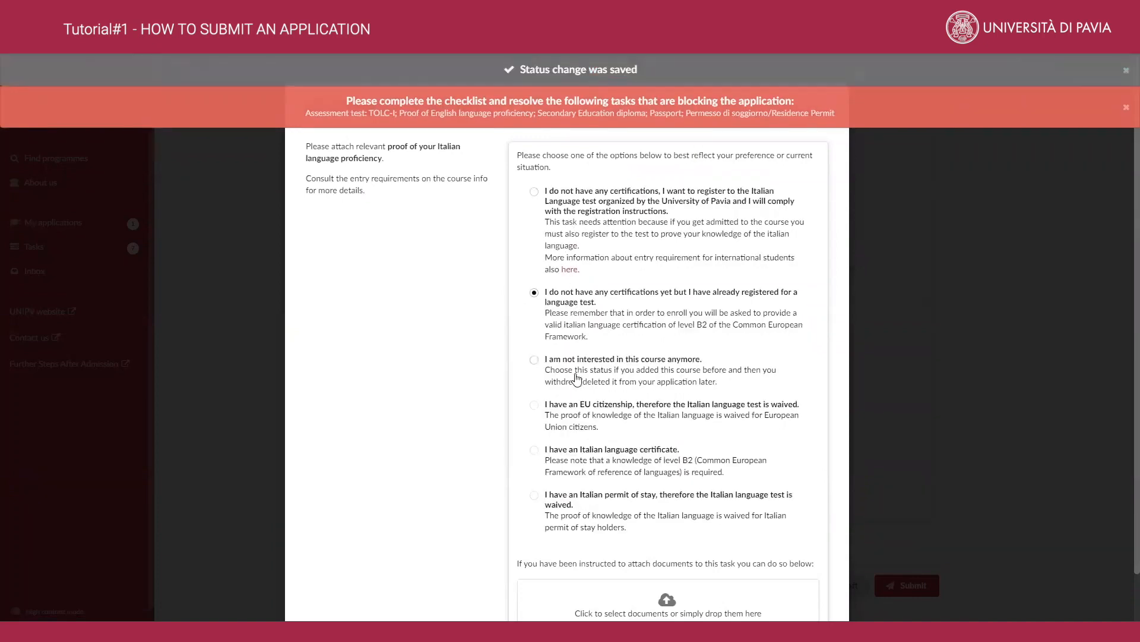
Try the EU-citizenship waiver status and the "I have an Italian language certificate" status for Italian language proficiency.
click(564, 421)
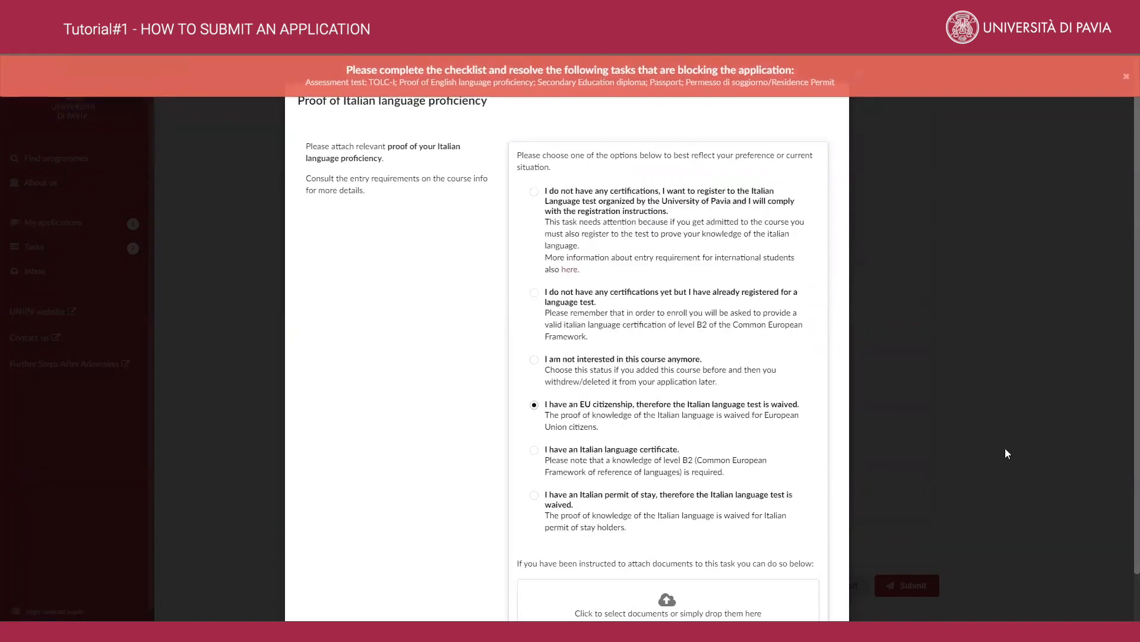
scroll(1012, 450, down, 1)
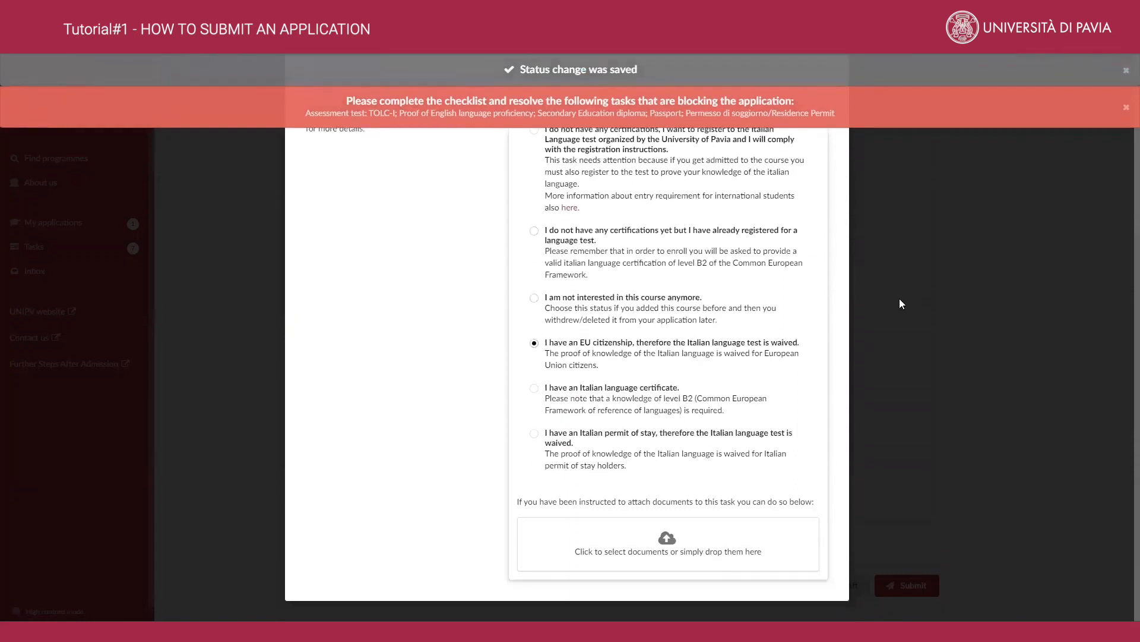
scroll(790, 300, up, 1)
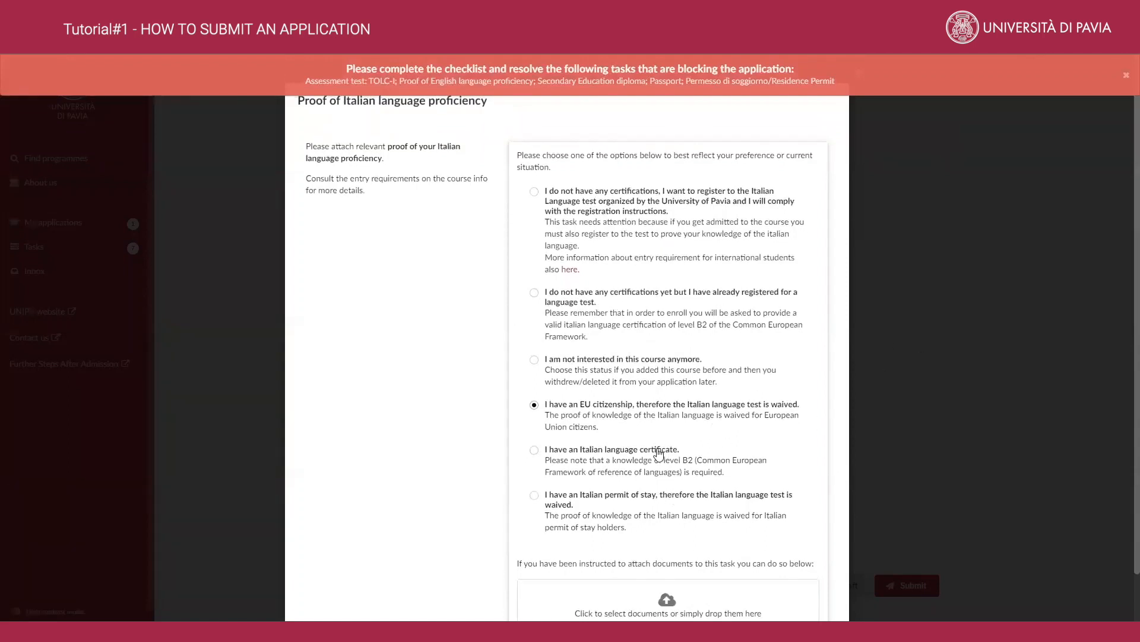
click(626, 461)
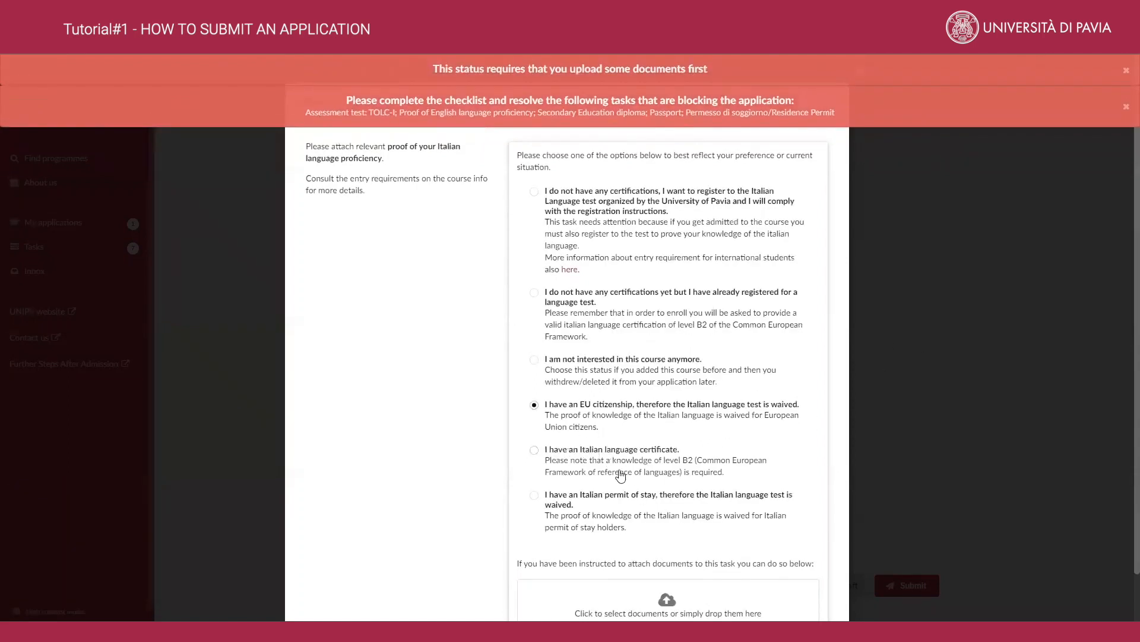
scroll(621, 476, down, 1)
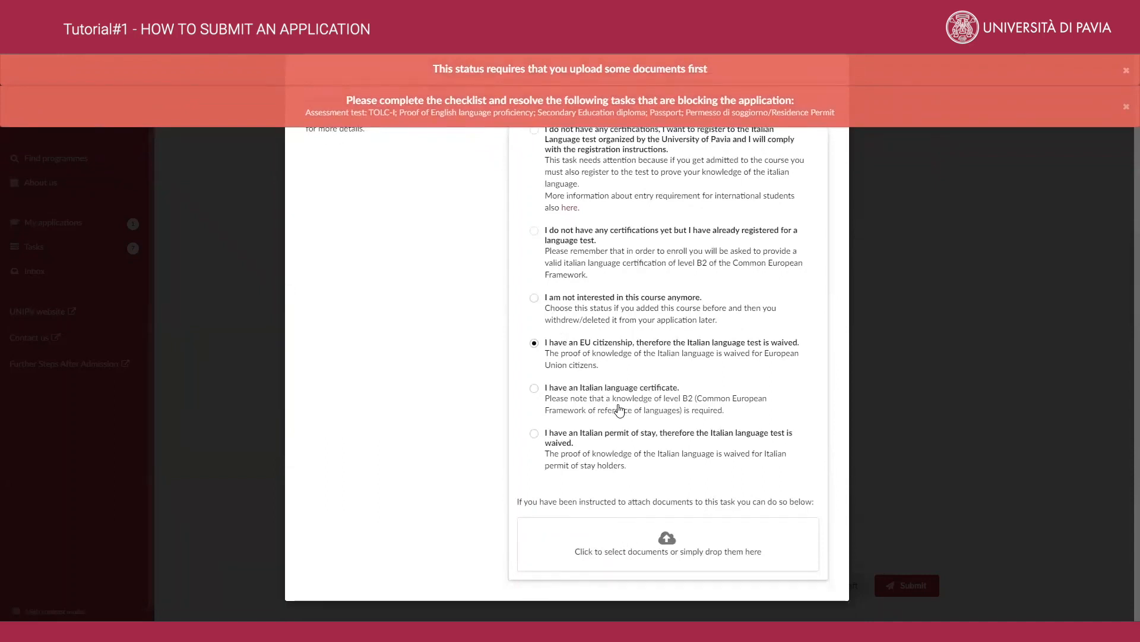
Set the Italian language proficiency status to "I am not interested in this course anymore", check the saved choice and close the task.
click(567, 298)
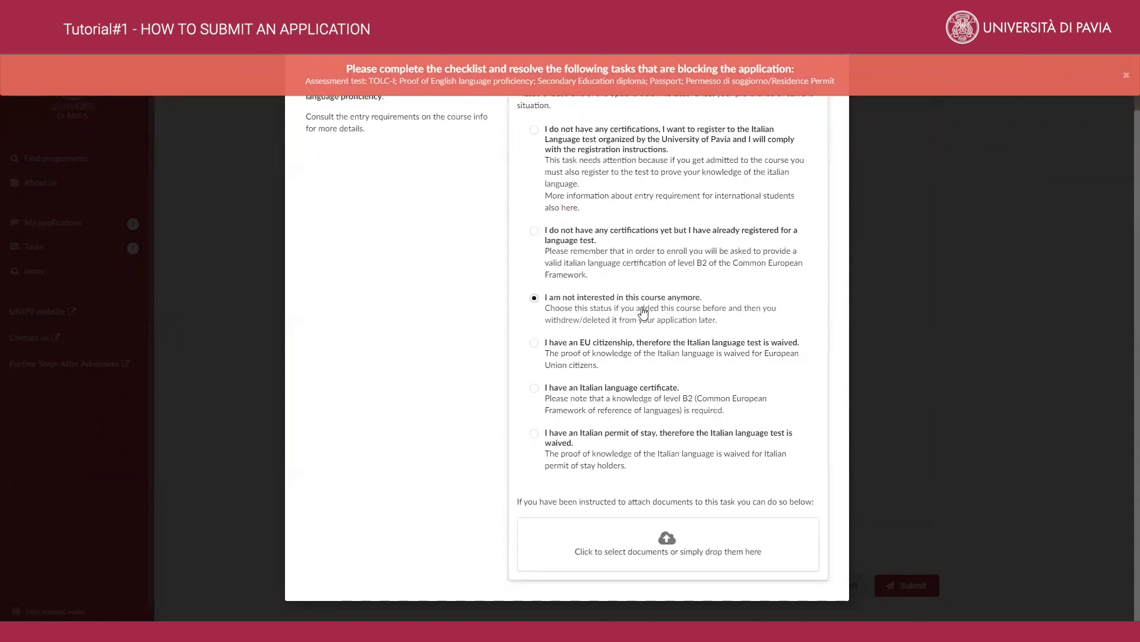
click(859, 276)
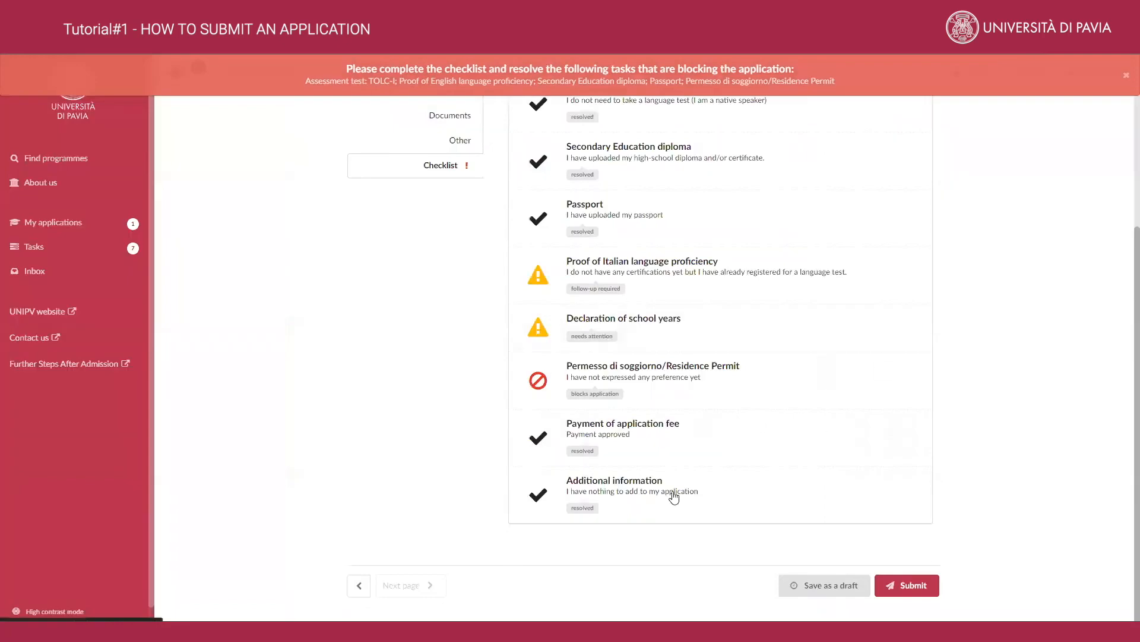
click(619, 289)
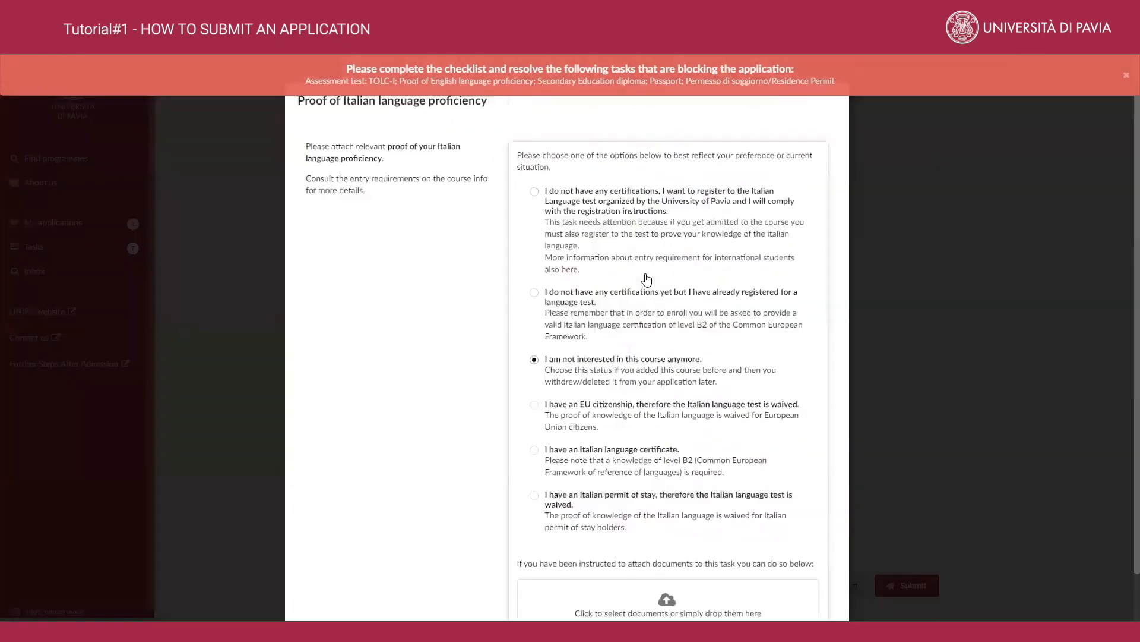
click(991, 338)
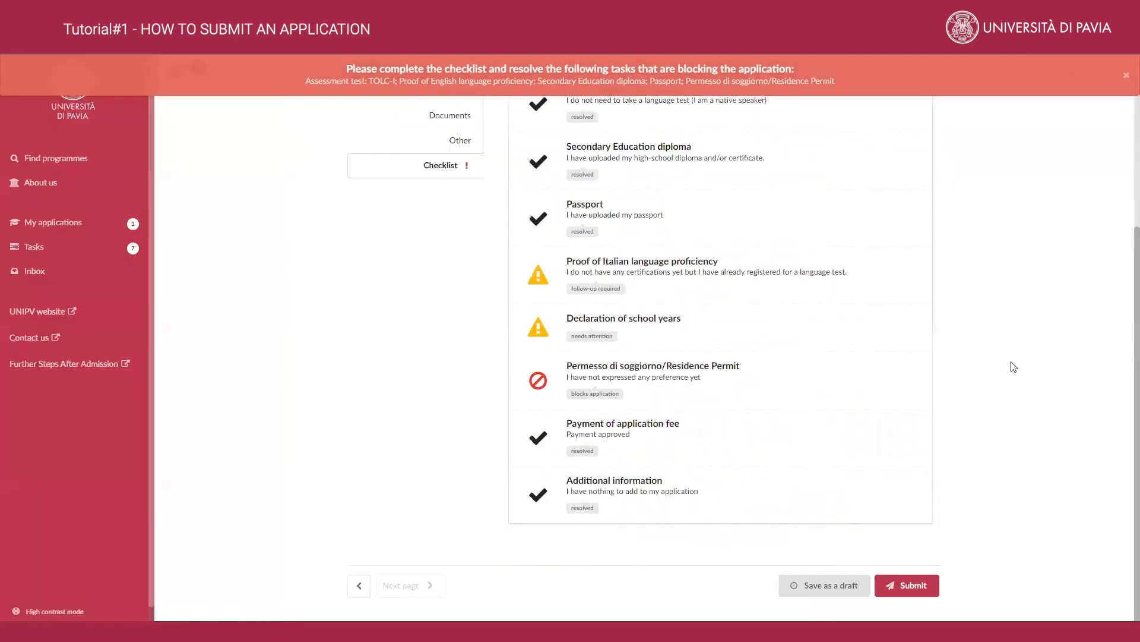
Try the already-registered-for-a-test status for Italian proficiency, restore "I am not interested in this course anymore" and close the task.
click(736, 290)
click(594, 361)
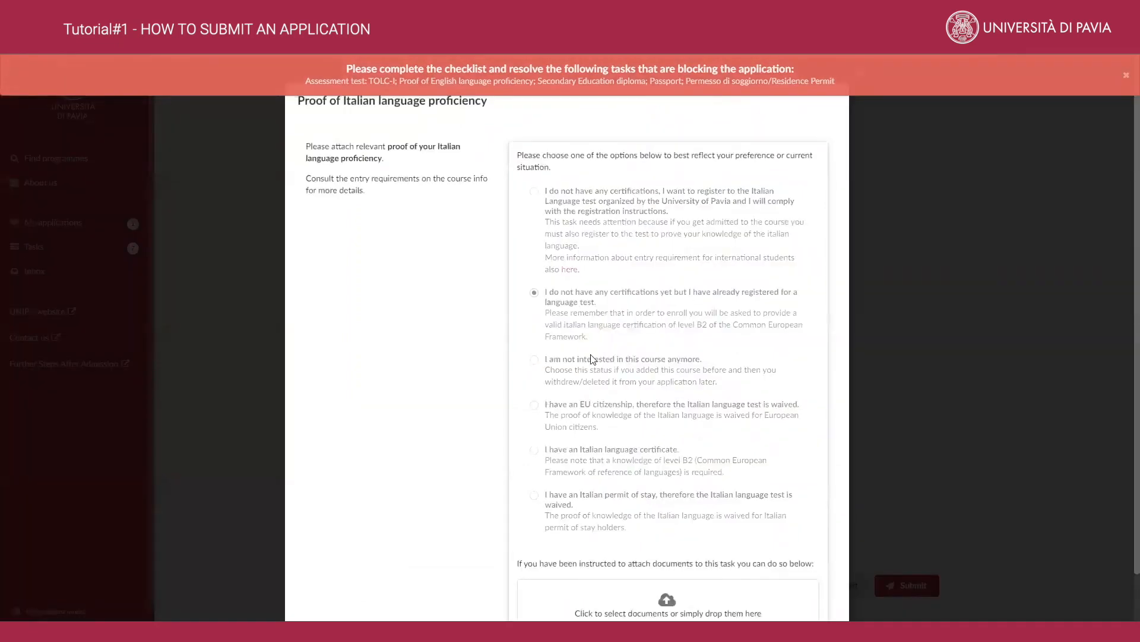
click(594, 296)
click(1033, 330)
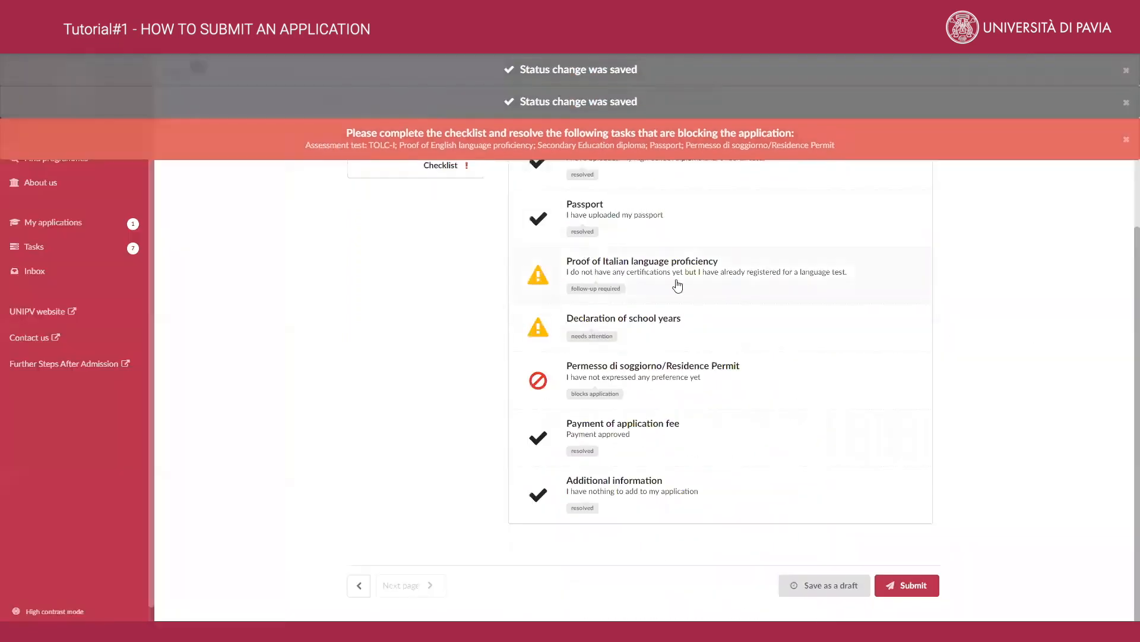
click(817, 324)
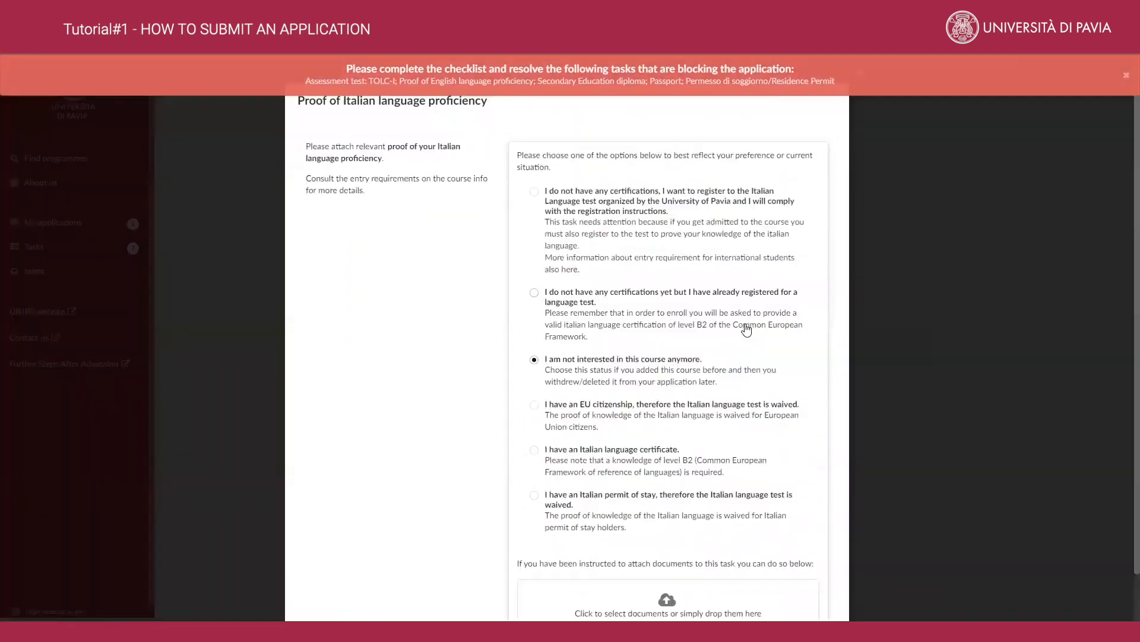
scroll(840, 166, up, 2)
click(841, 167)
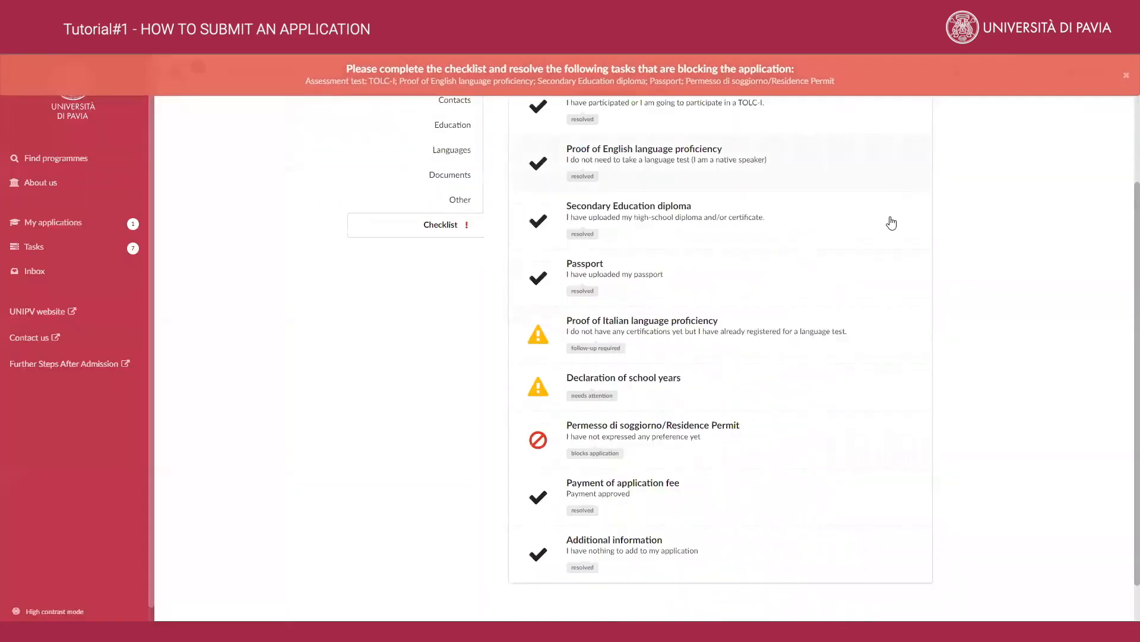
Declare in the Declaration of school years task that the diploma was/will be obtained after 12 years of schooling, and close it.
click(632, 403)
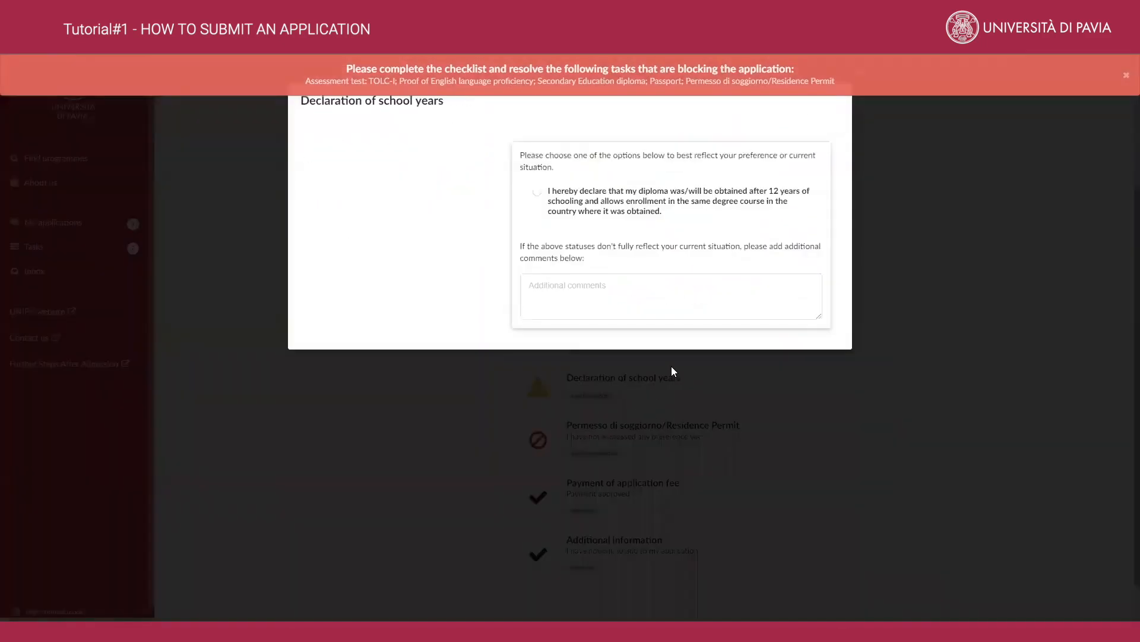
click(537, 192)
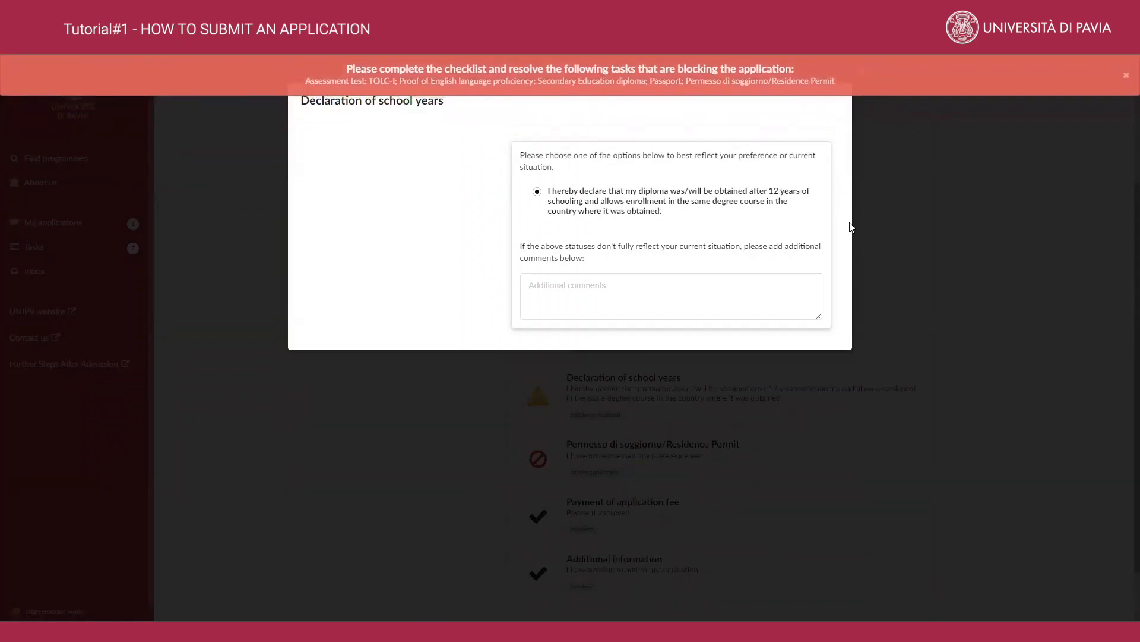
click(905, 172)
Set the Residence Permit status to no Italian permit for "study reasons" with application on arrival, try the attached-copy status and close the task.
scroll(796, 407, down, 2)
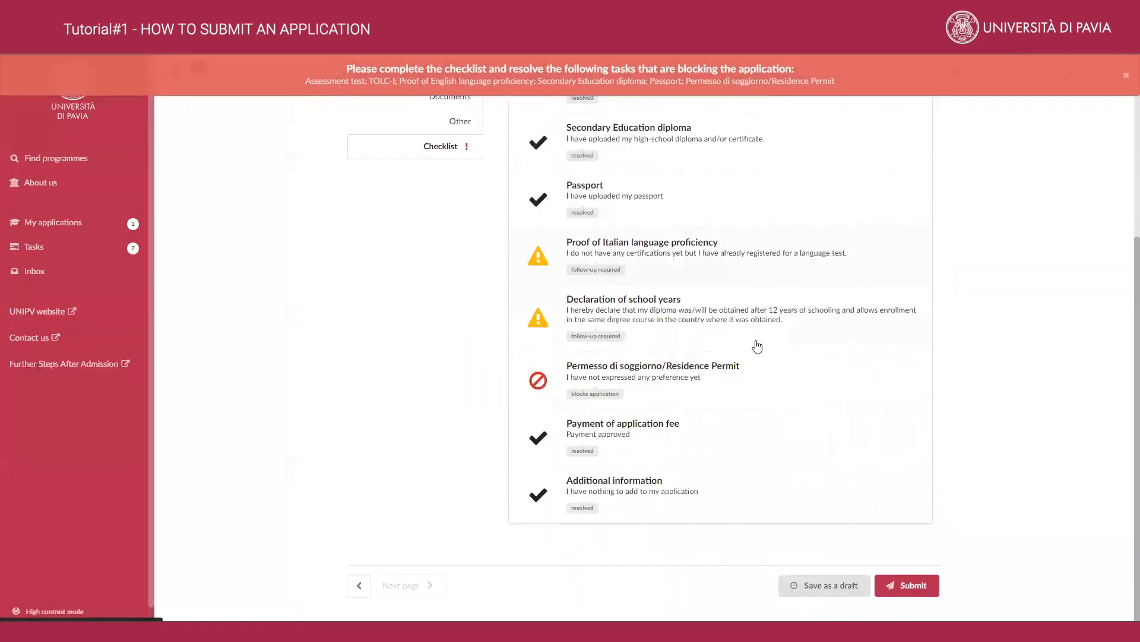
click(719, 387)
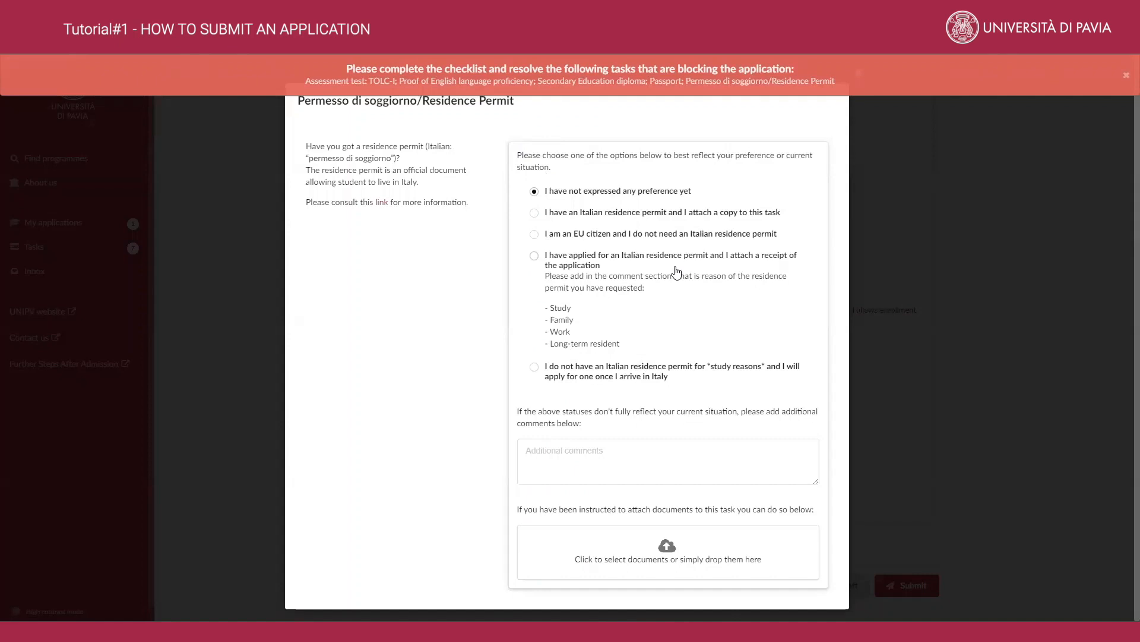
click(606, 372)
click(646, 217)
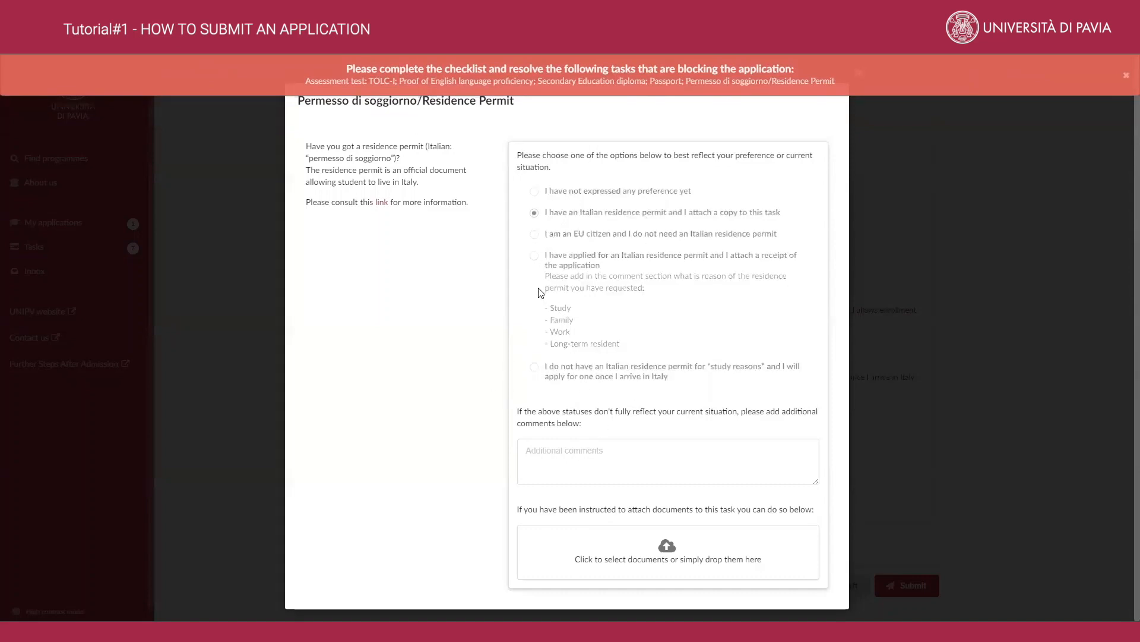
click(979, 365)
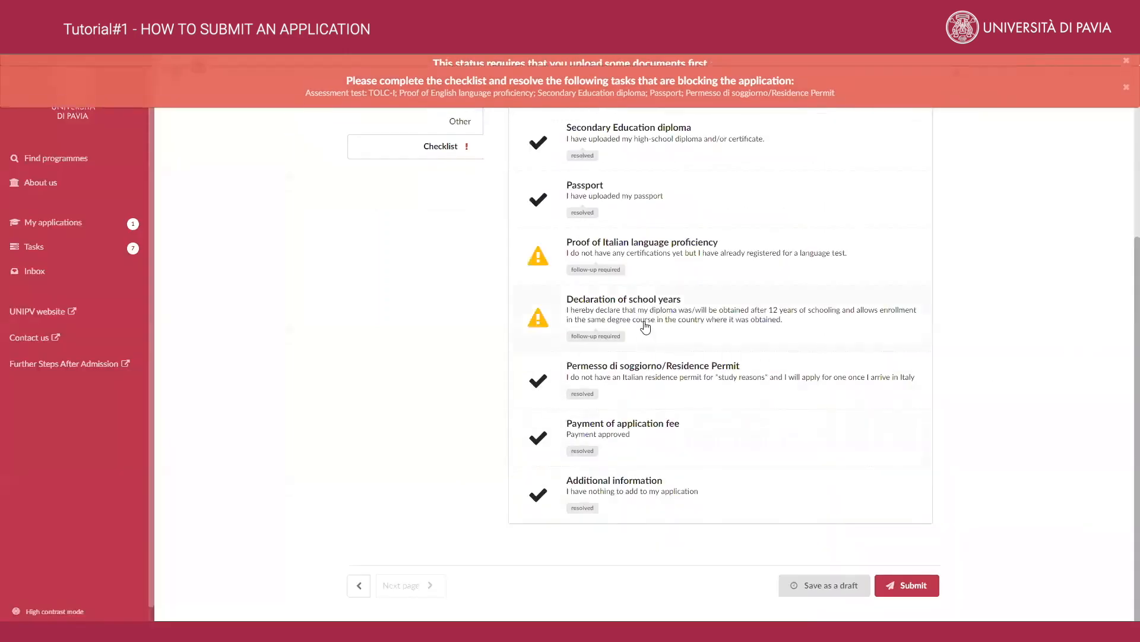
Review the statuses of all checklist tasks and submit the application.
scroll(677, 463, up, 4)
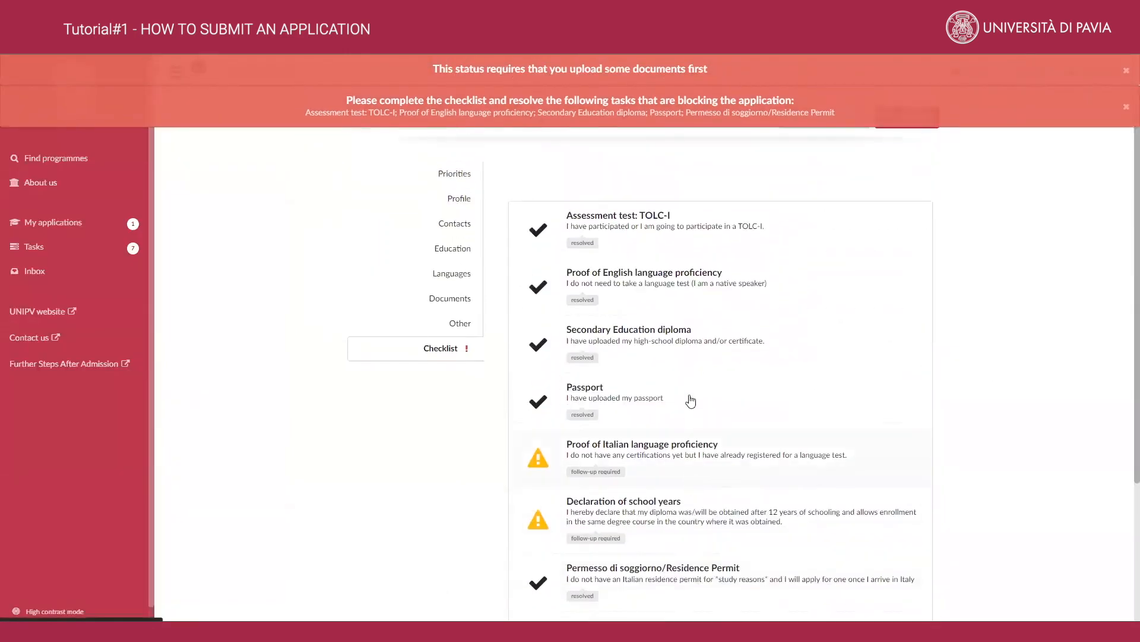
scroll(369, 334, down, 4)
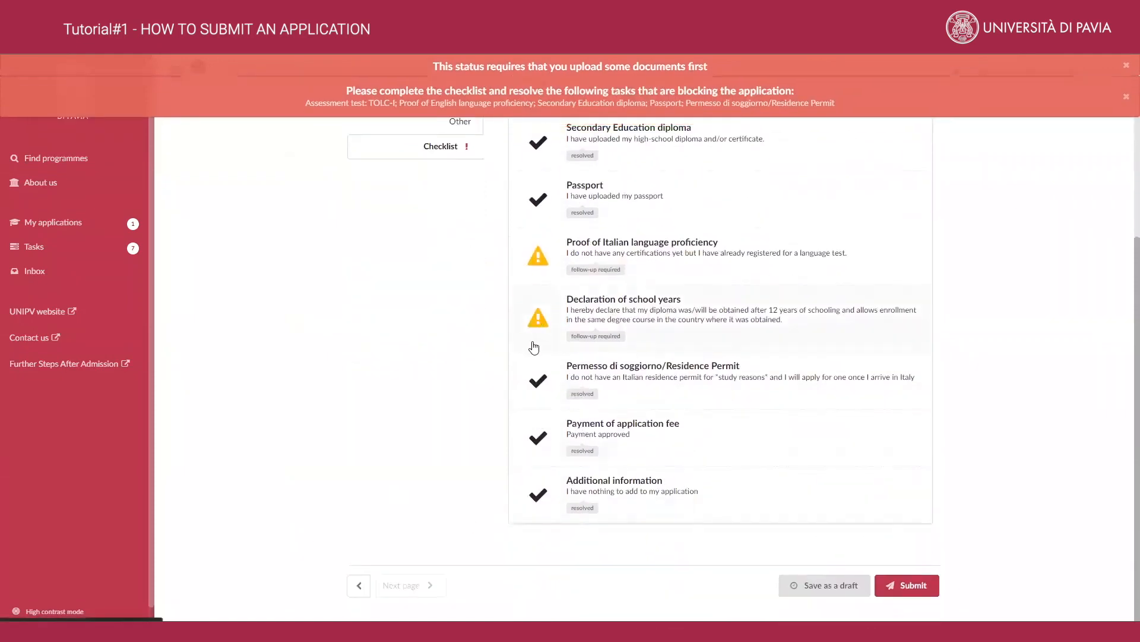
scroll(550, 309, up, 4)
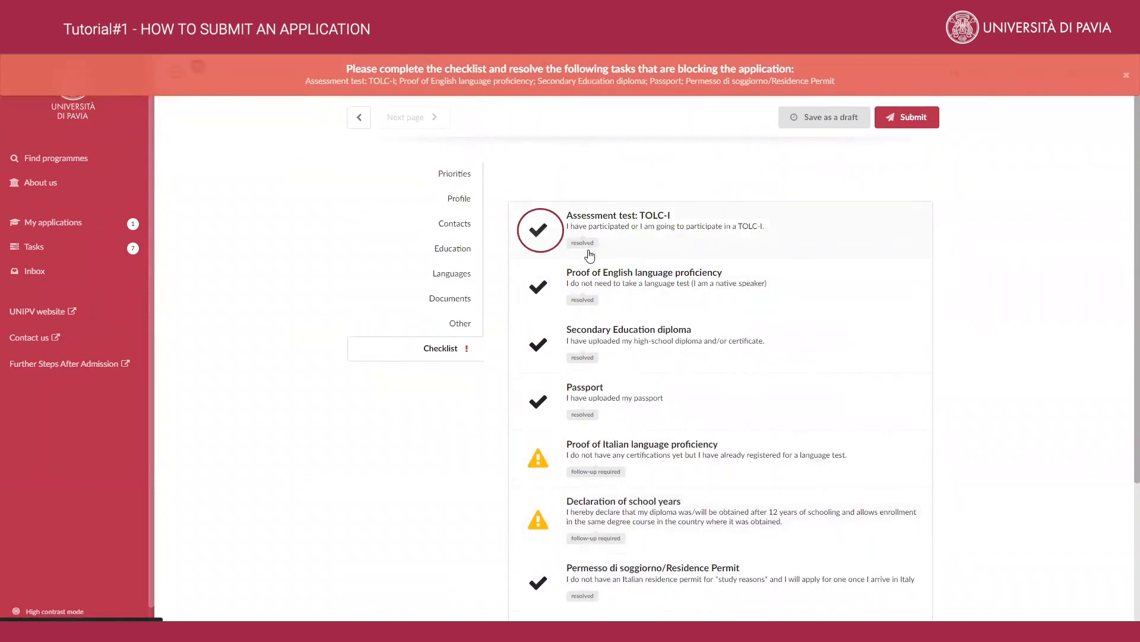
scroll(467, 188, down, 4)
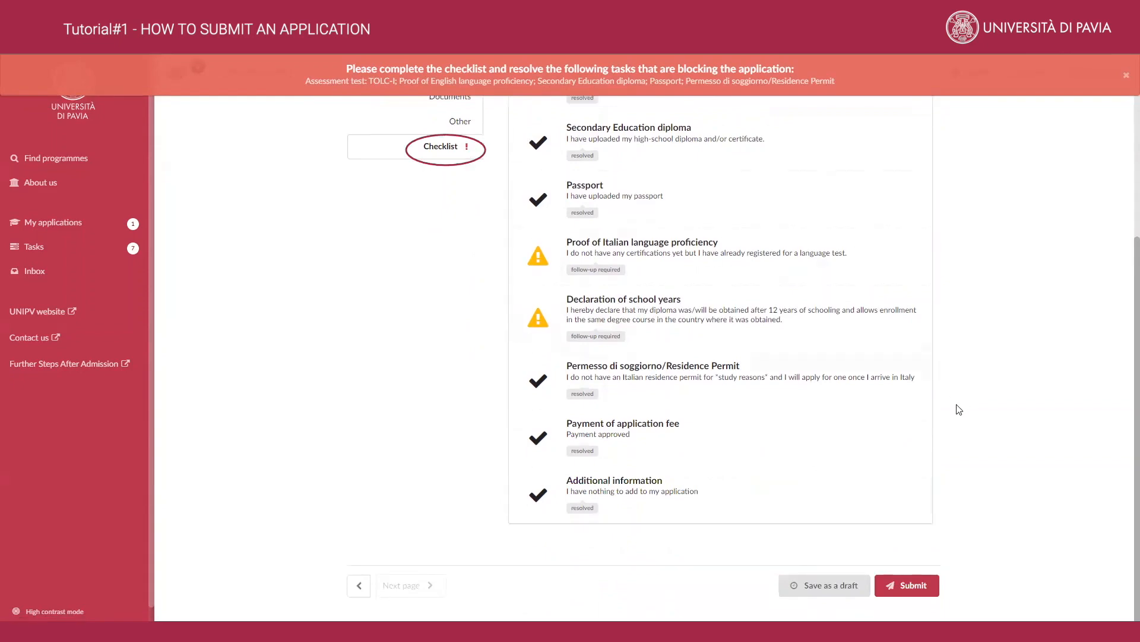
scroll(959, 409, up, 4)
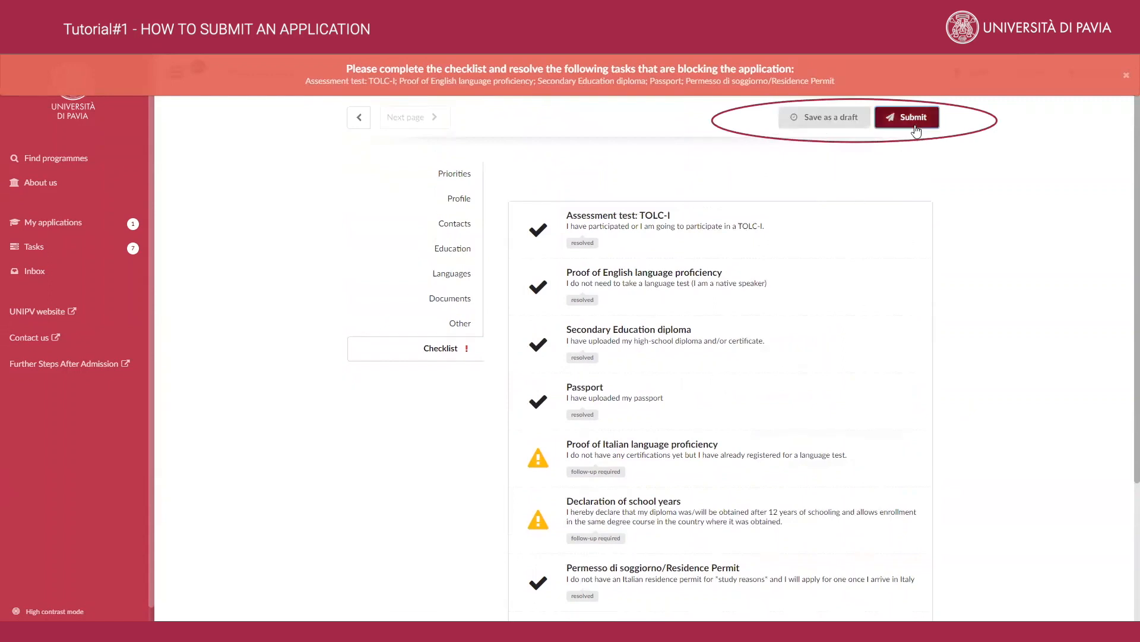
click(911, 118)
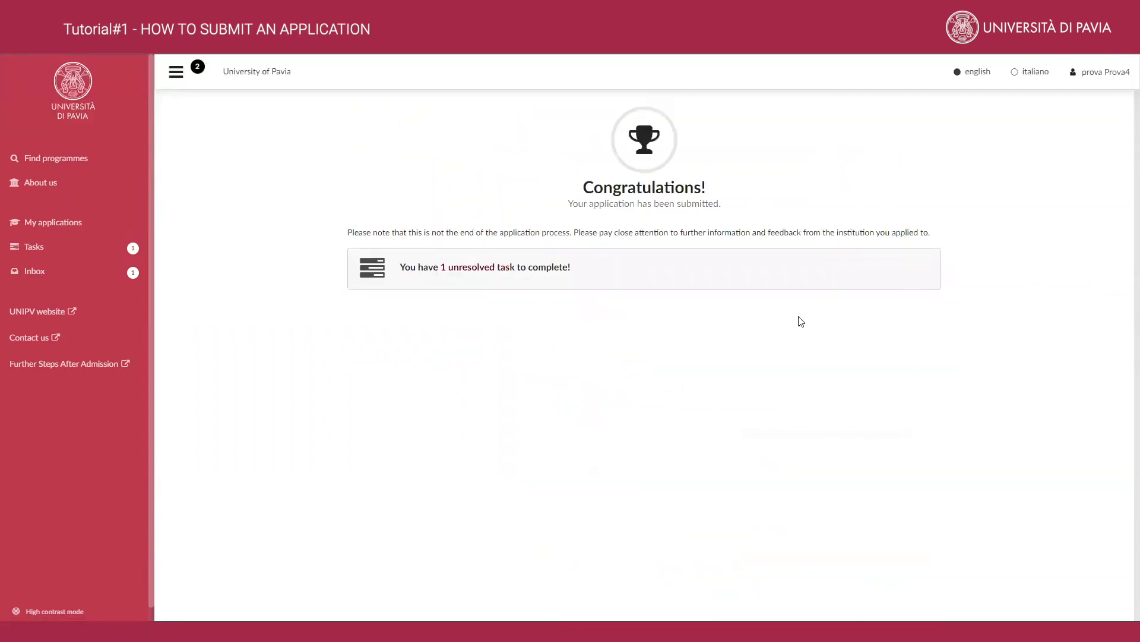
Examine the statuses of the Spring semester 2022/23 tasks after submitting the application.
click(79, 253)
scroll(582, 355, down, 3)
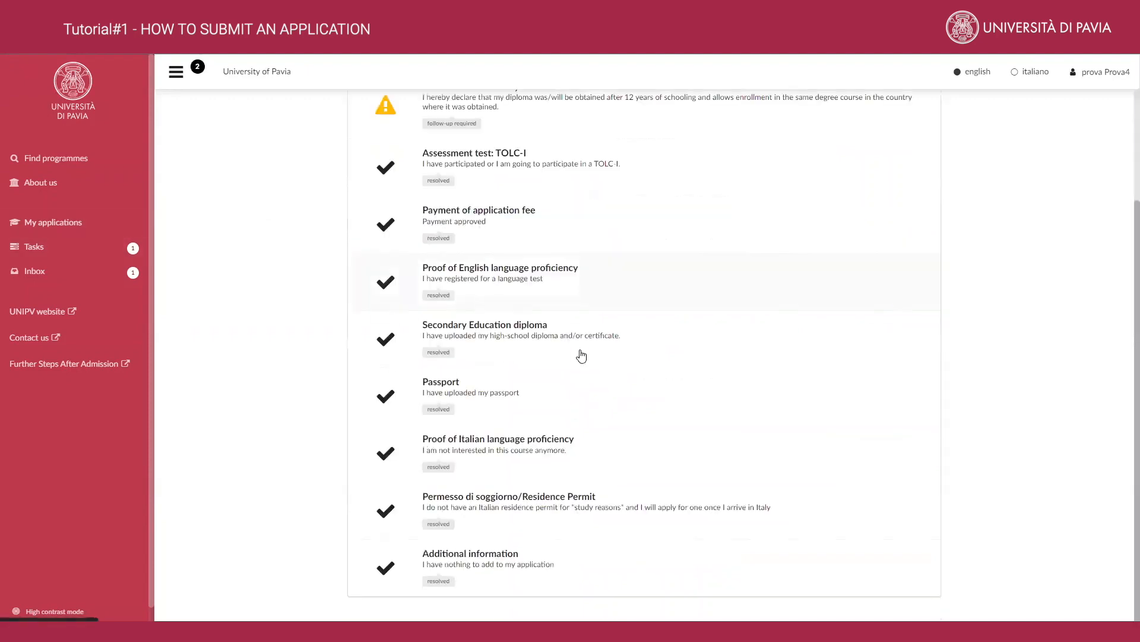
scroll(581, 355, up, 2)
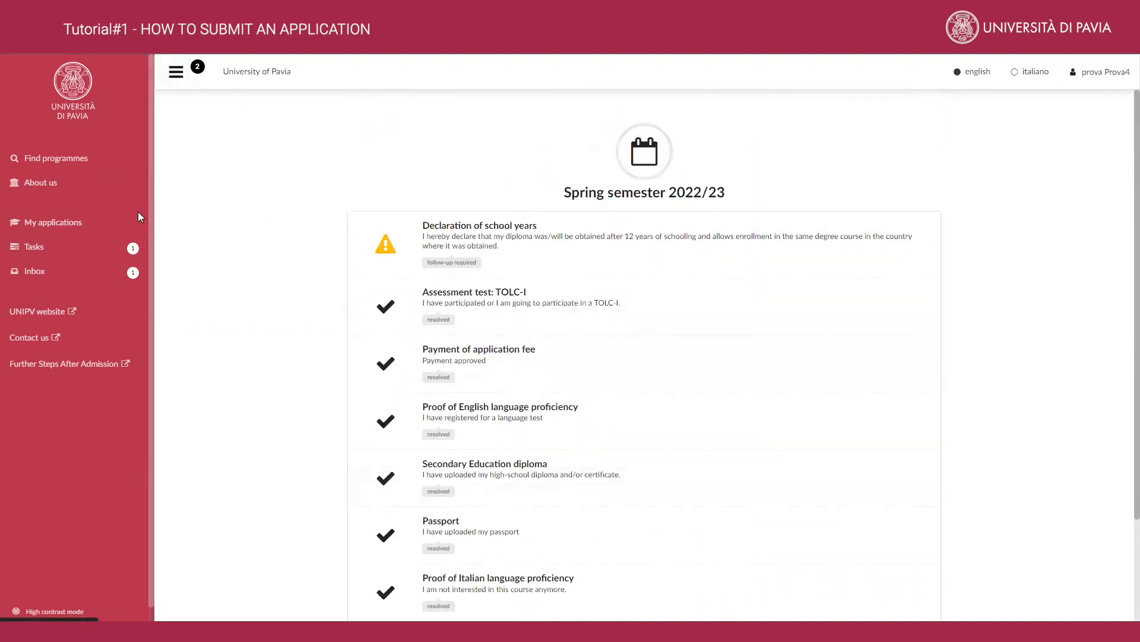
Read the inbox messages about the application submission and the fee payment instructions.
click(84, 279)
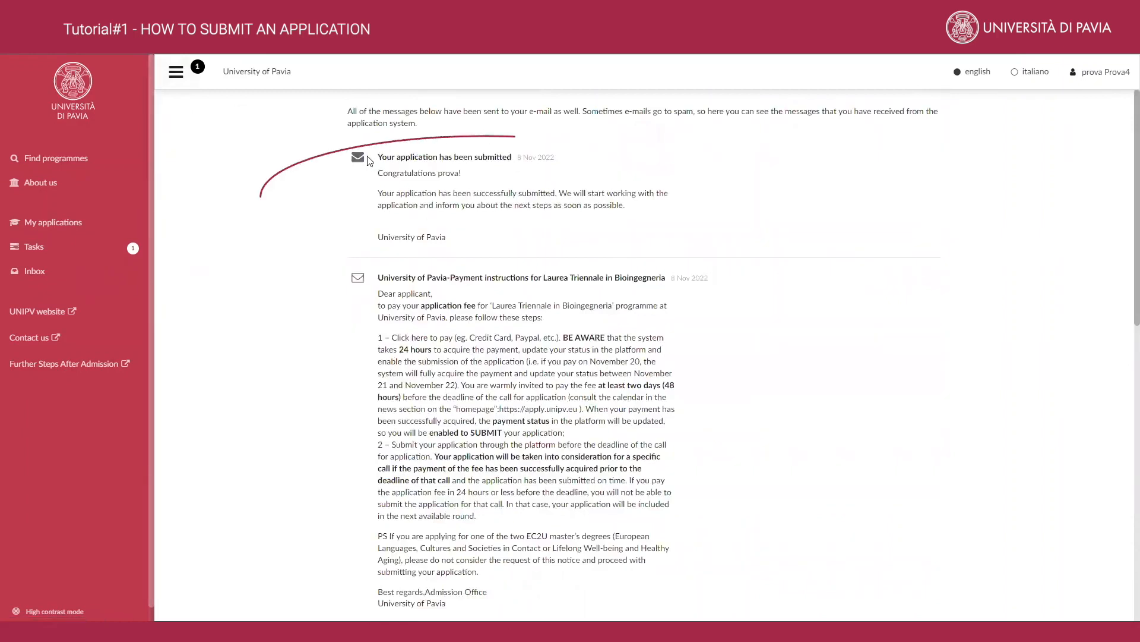
mouse_move(376, 158)
mouse_down()
mouse_move(499, 177)
mouse_move(501, 261)
mouse_up()
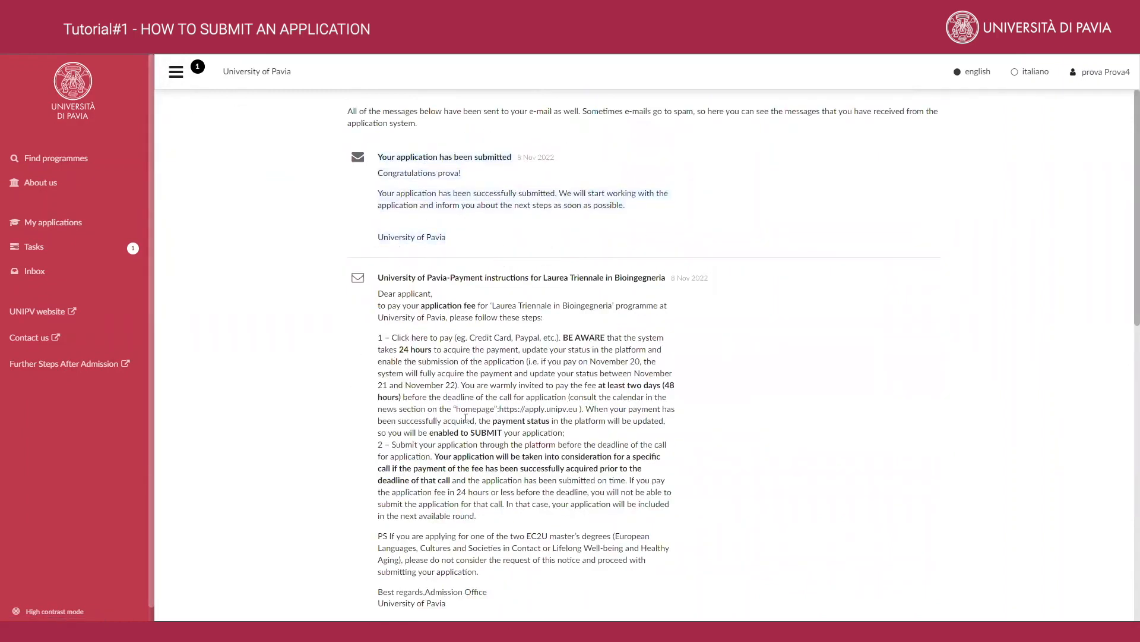
scroll(482, 298, down, 3)
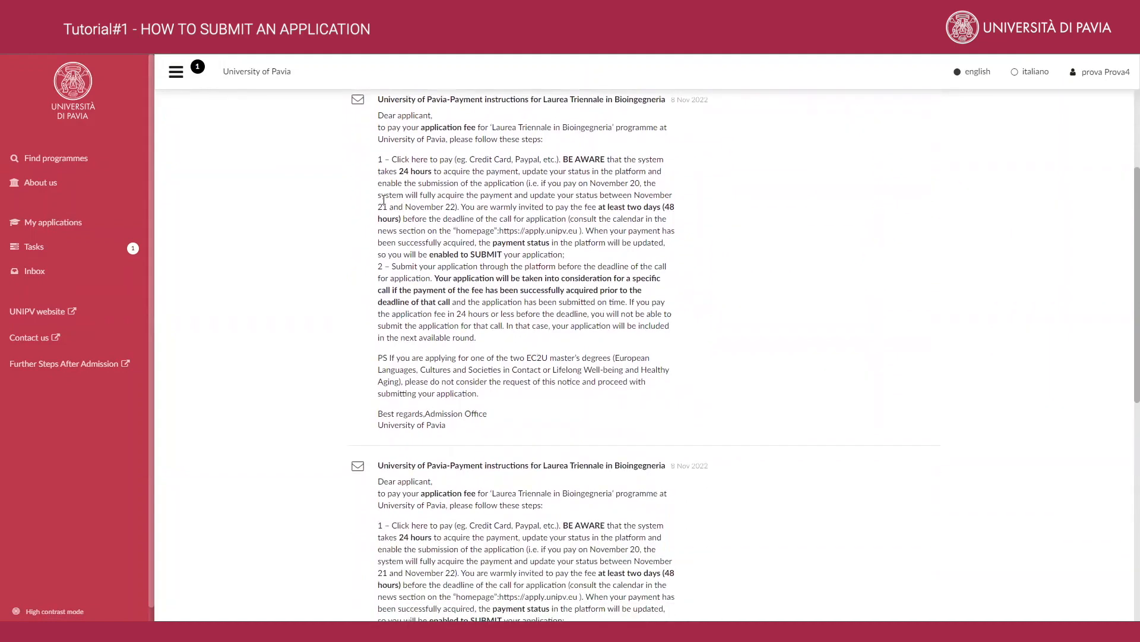
scroll(523, 303, up, 3)
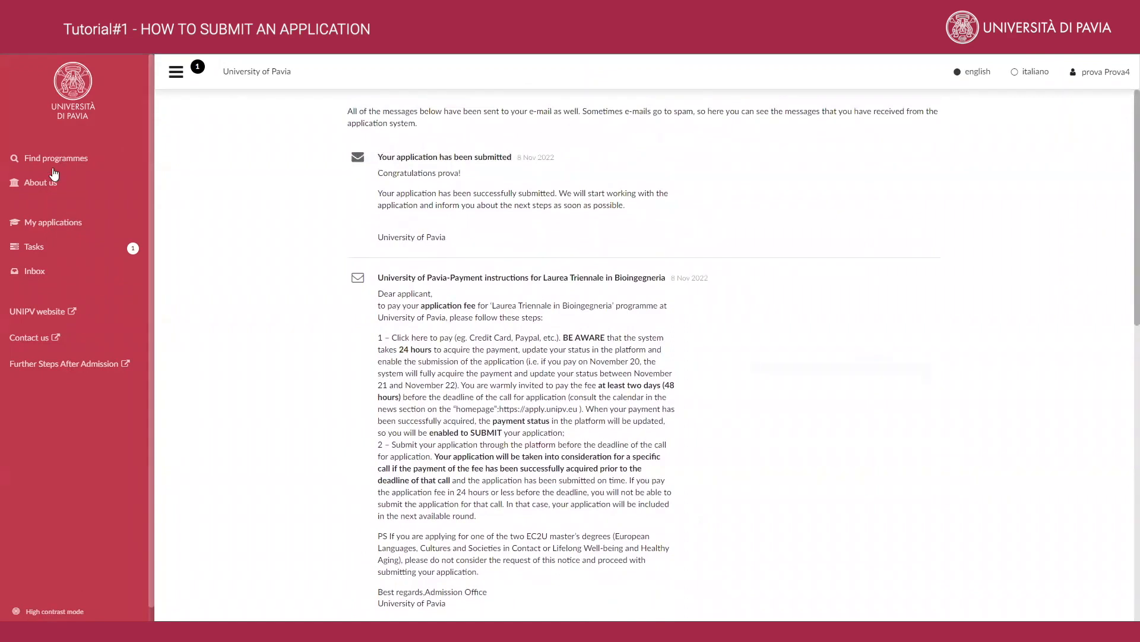
Open the overview of the applicant's applications to check the submitted one.
click(40, 246)
click(51, 229)
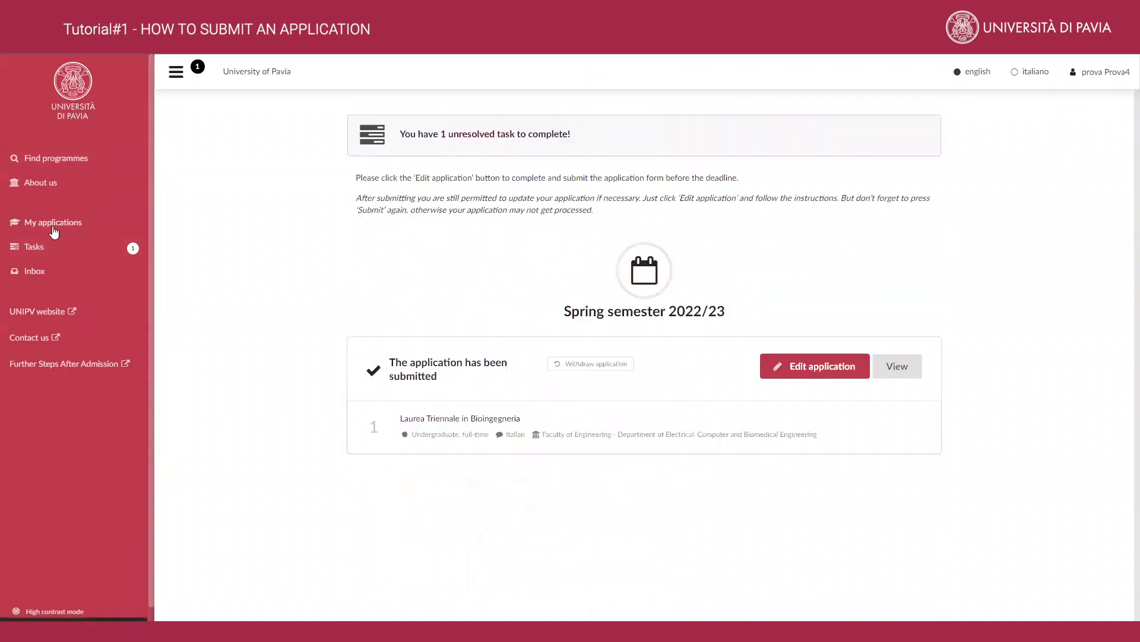